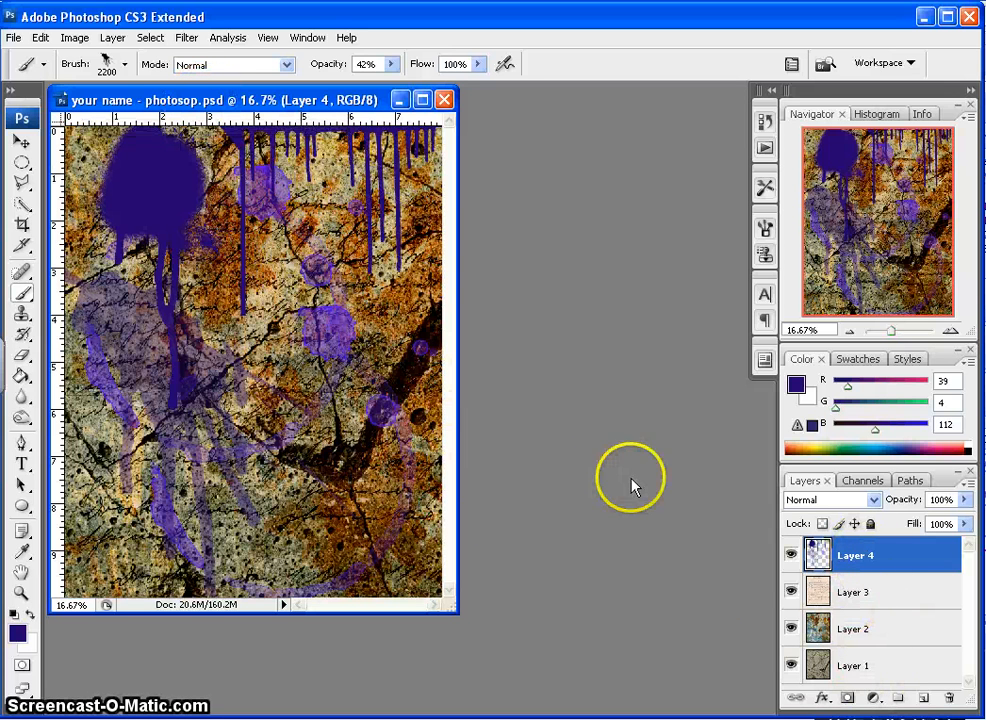
- Browse to the Art 1 Portraits folder on the Students (S:) drive for opening a file and show its contents as thumbnails
click(13, 38)
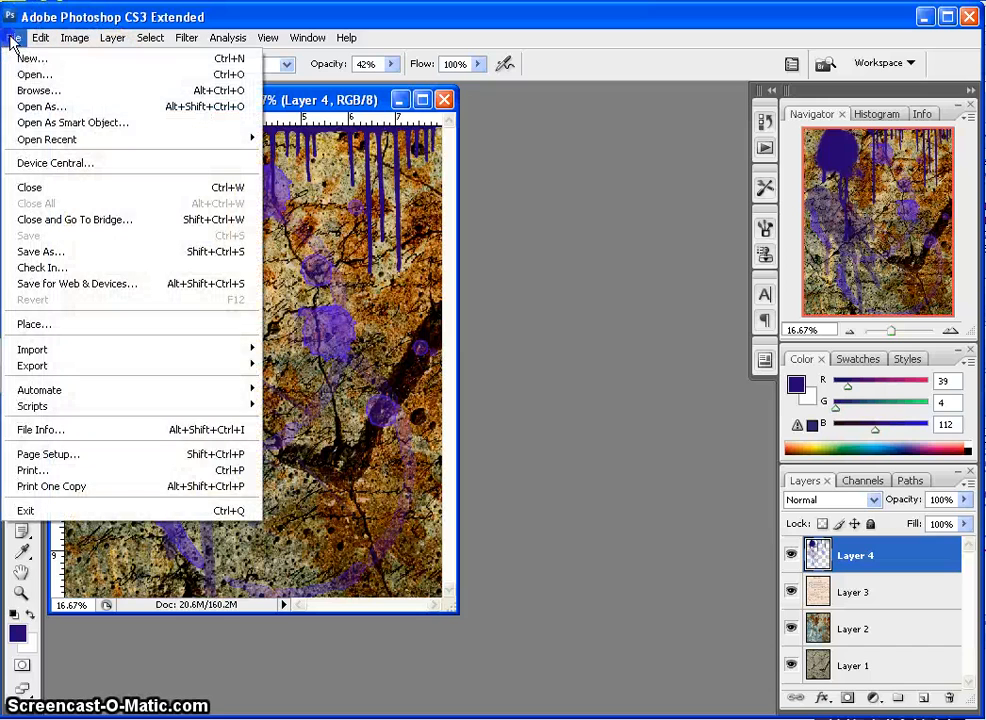
click(30, 75)
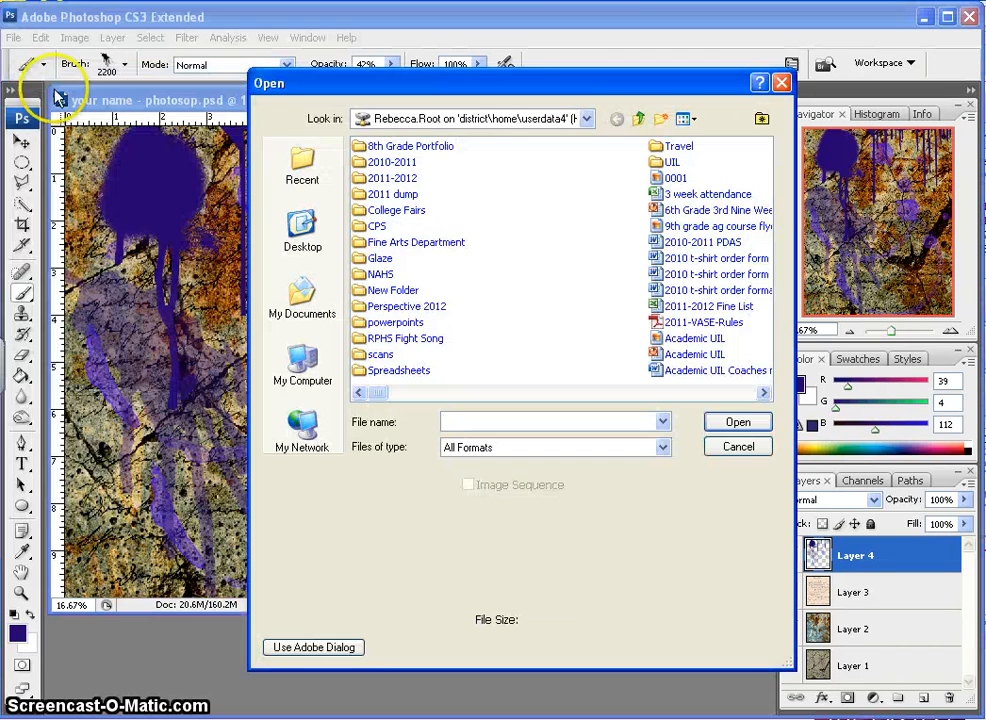
click(303, 368)
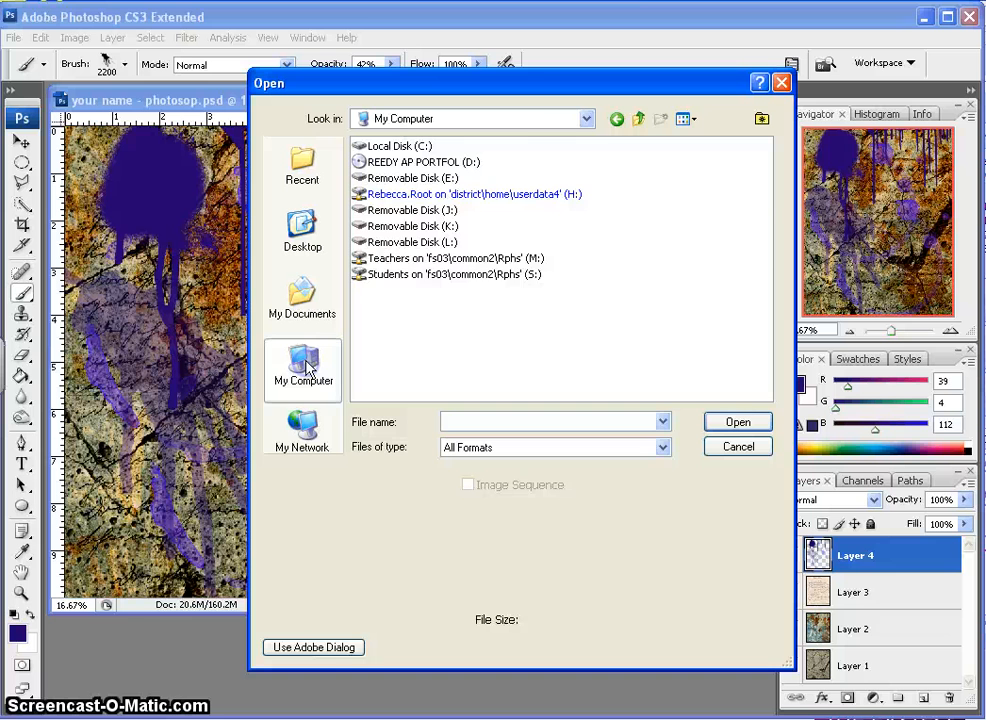
double_click(436, 280)
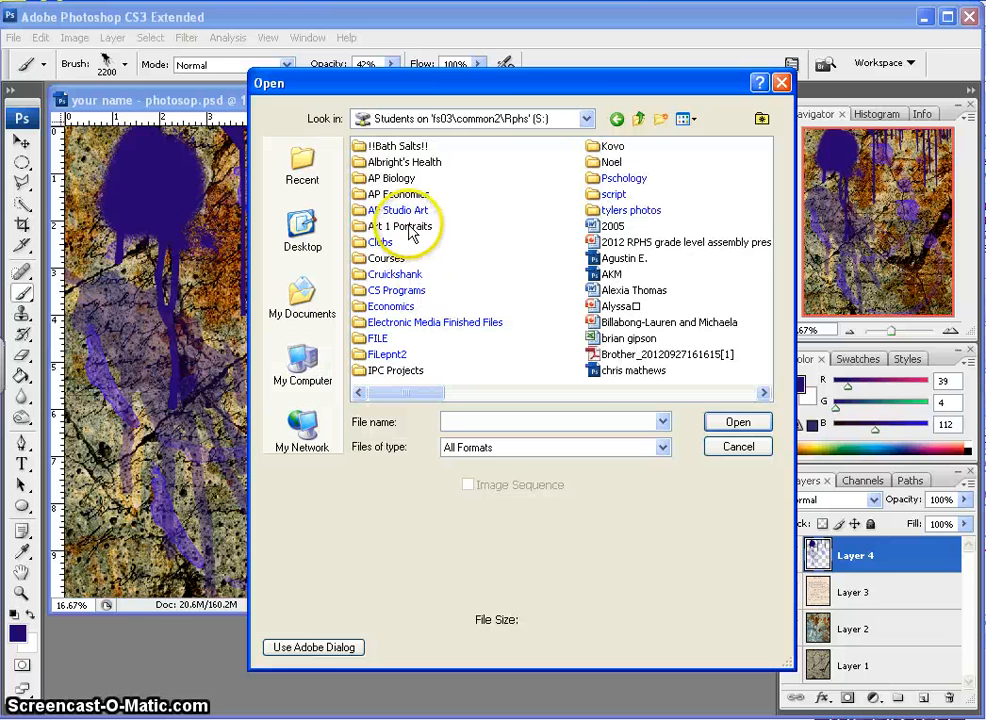
double_click(409, 227)
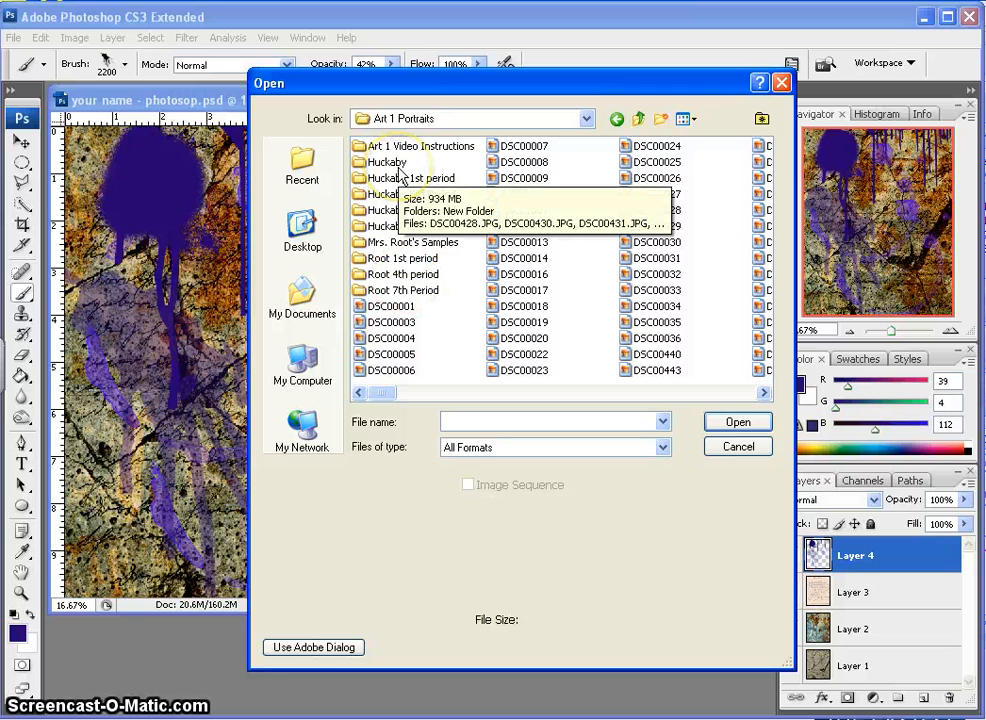
click(685, 120)
click(697, 140)
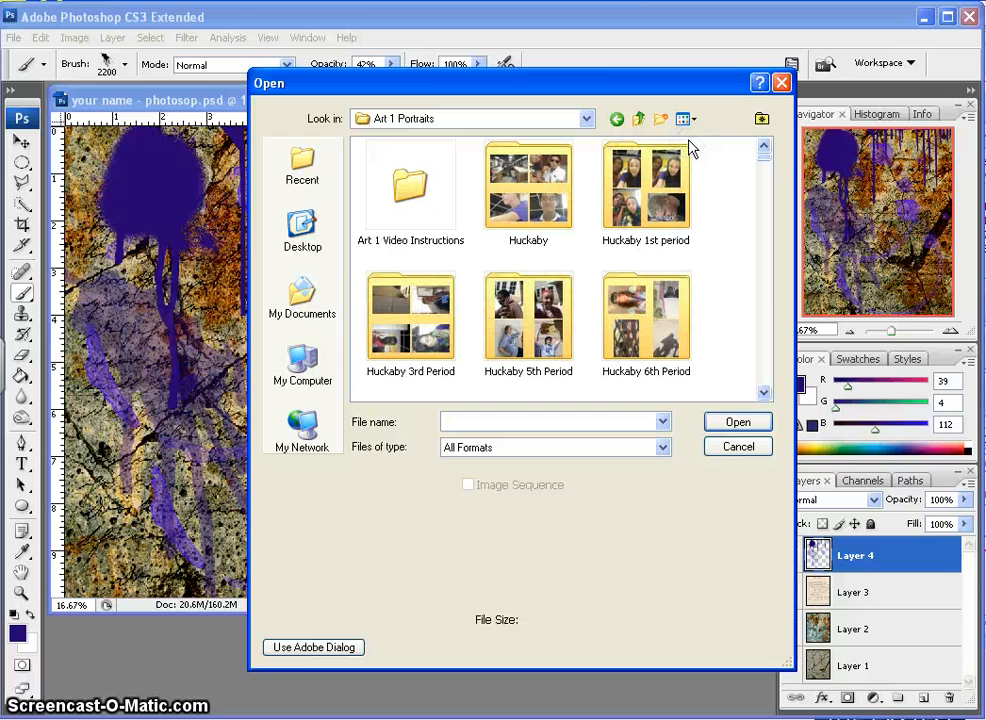
- Open the portrait photo IMG_9914 from the teacher's samples folder
click(763, 393)
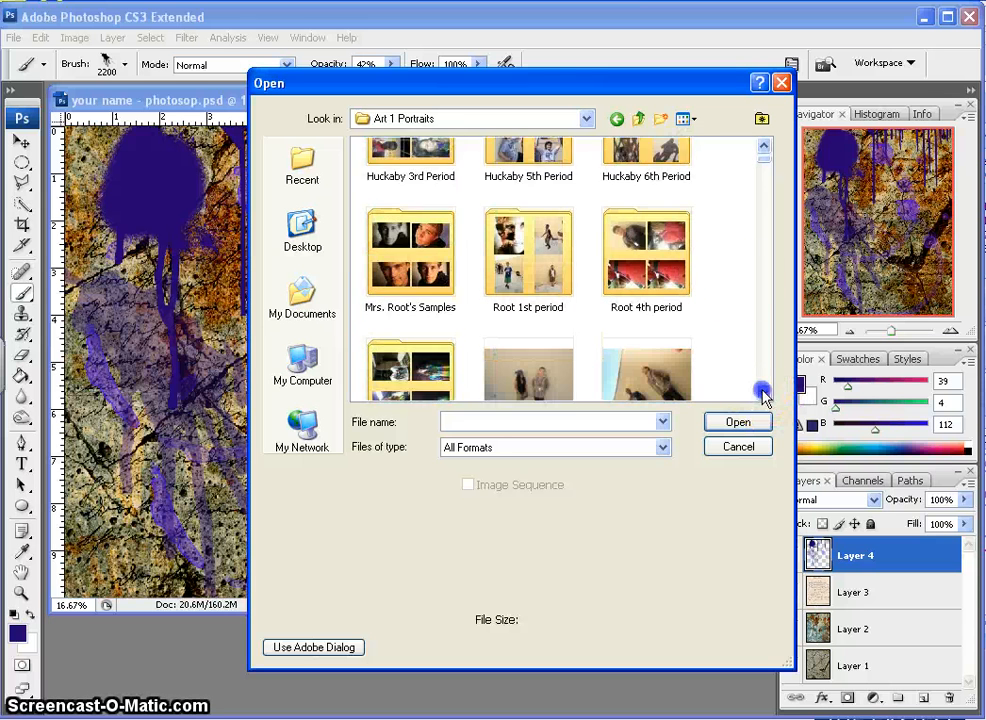
click(763, 393)
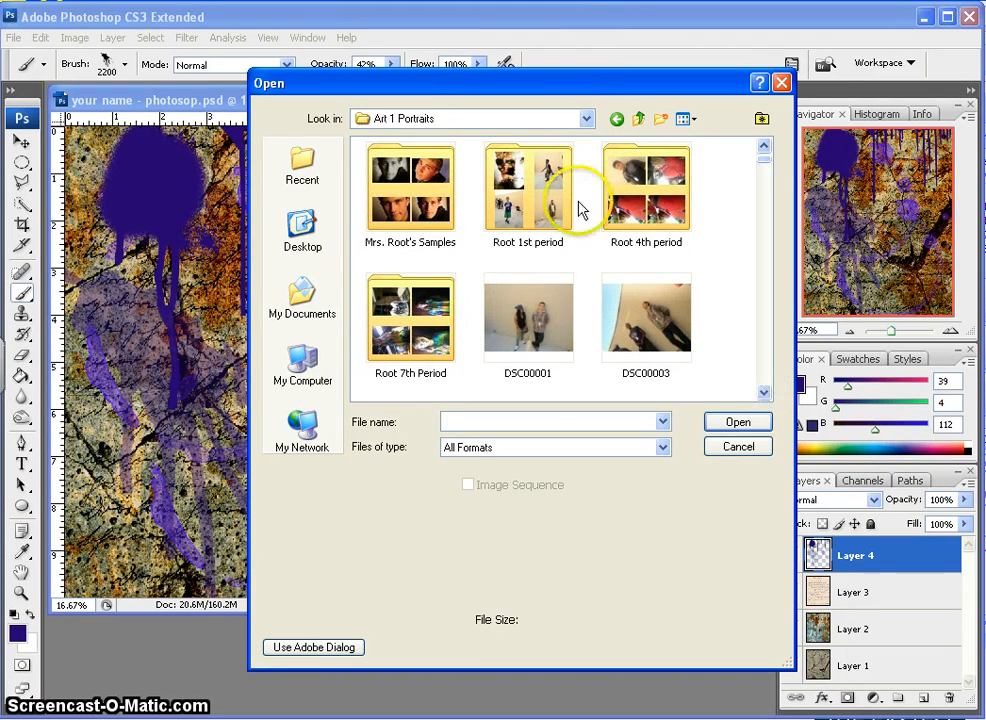
double_click(425, 205)
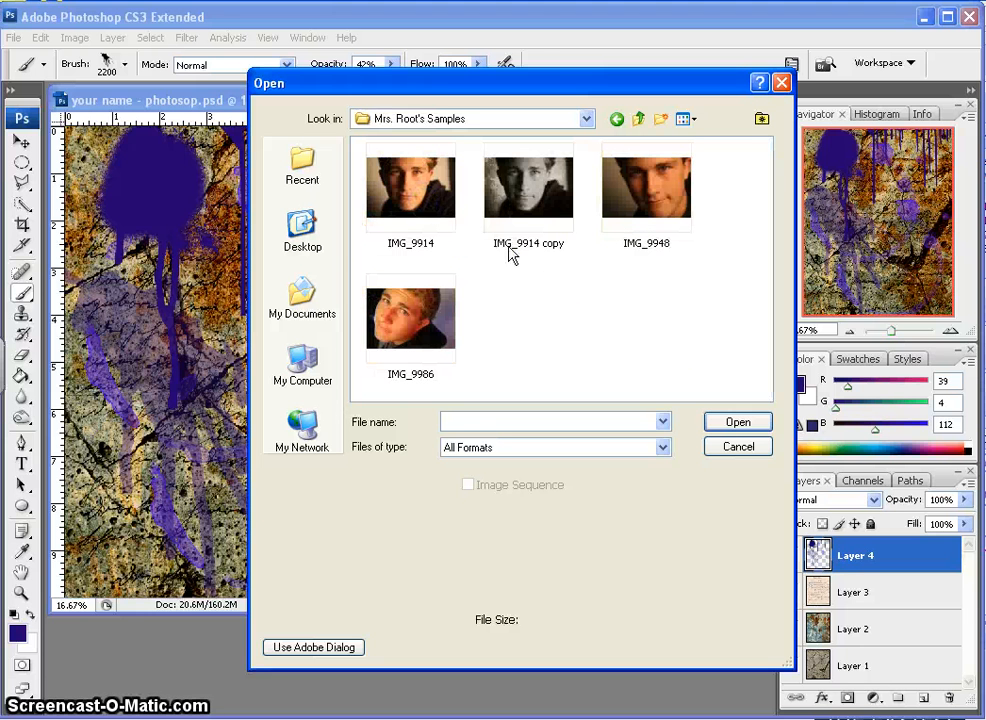
click(398, 200)
click(738, 421)
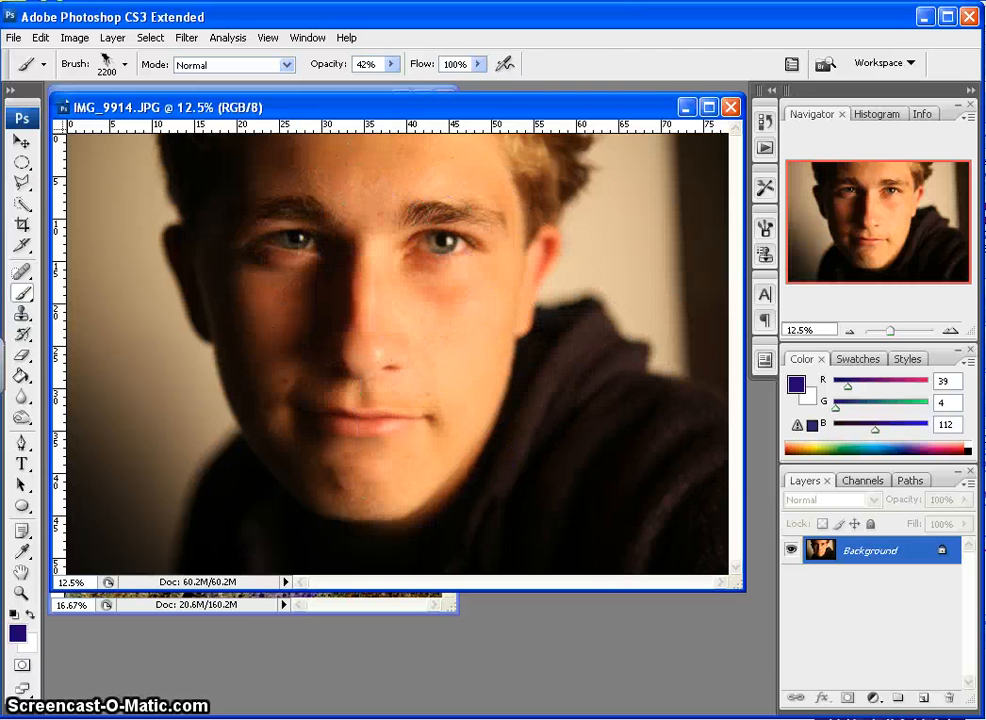
- Return to the document "your name - photosop.psd" and add a new empty layer above Layer 4
click(21, 141)
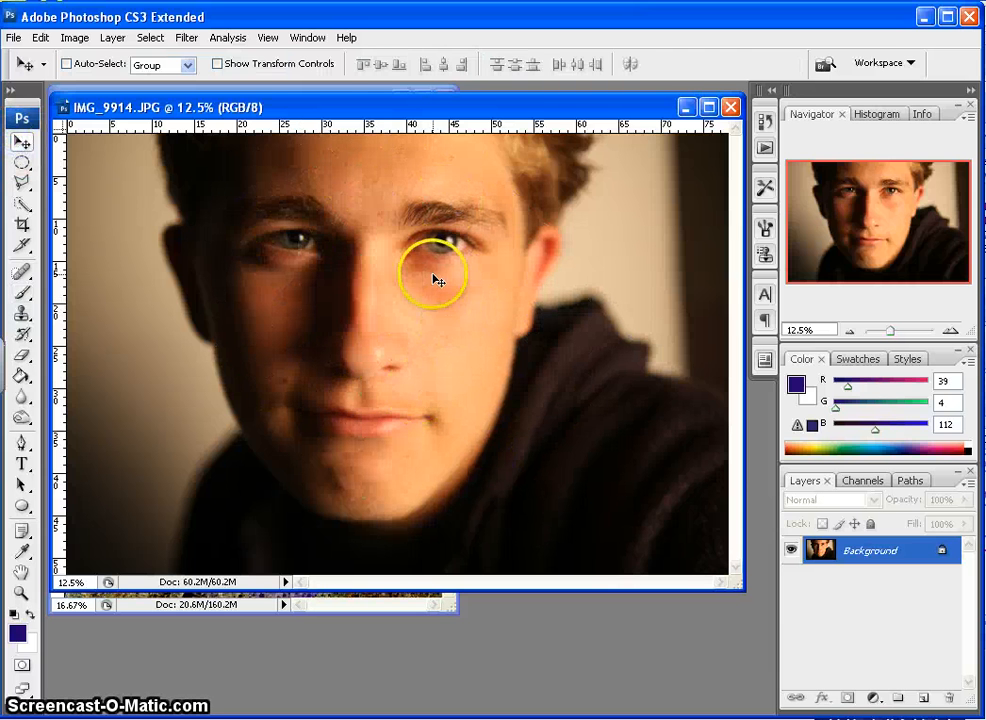
click(262, 86)
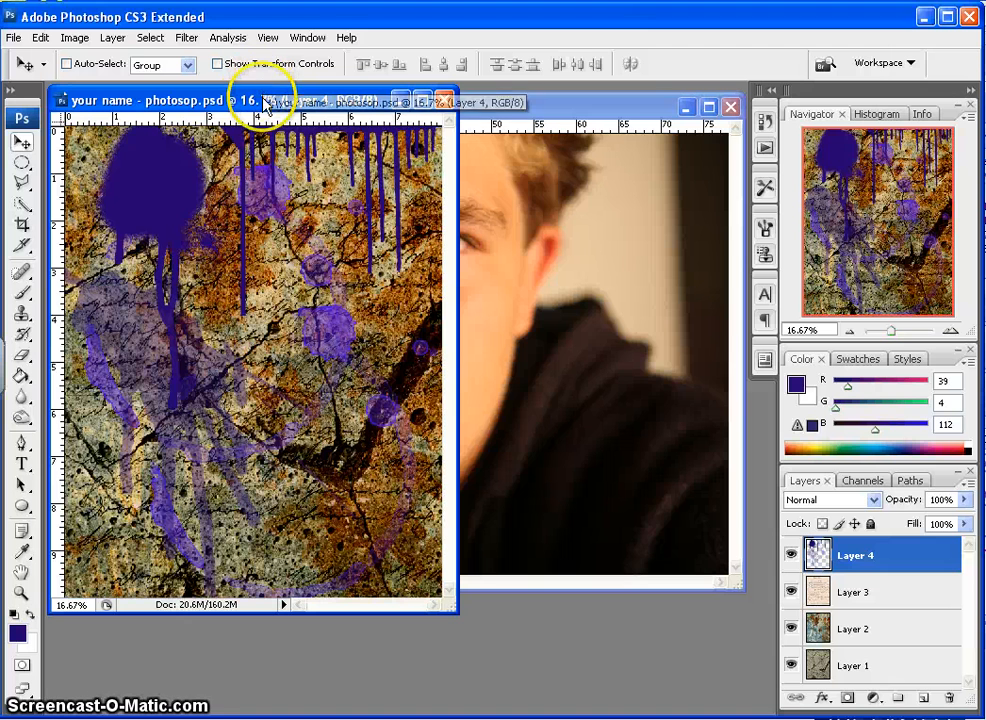
click(927, 698)
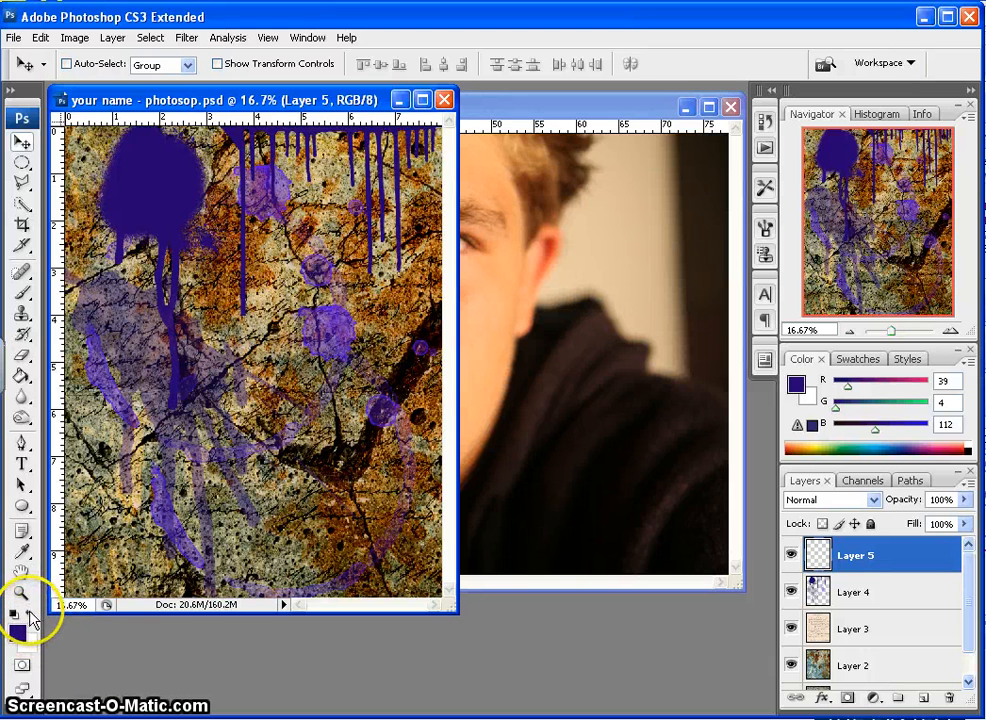
- Make white the foreground color and fill the new Layer 5 with it using the Paint Bucket tool
click(30, 613)
click(18, 632)
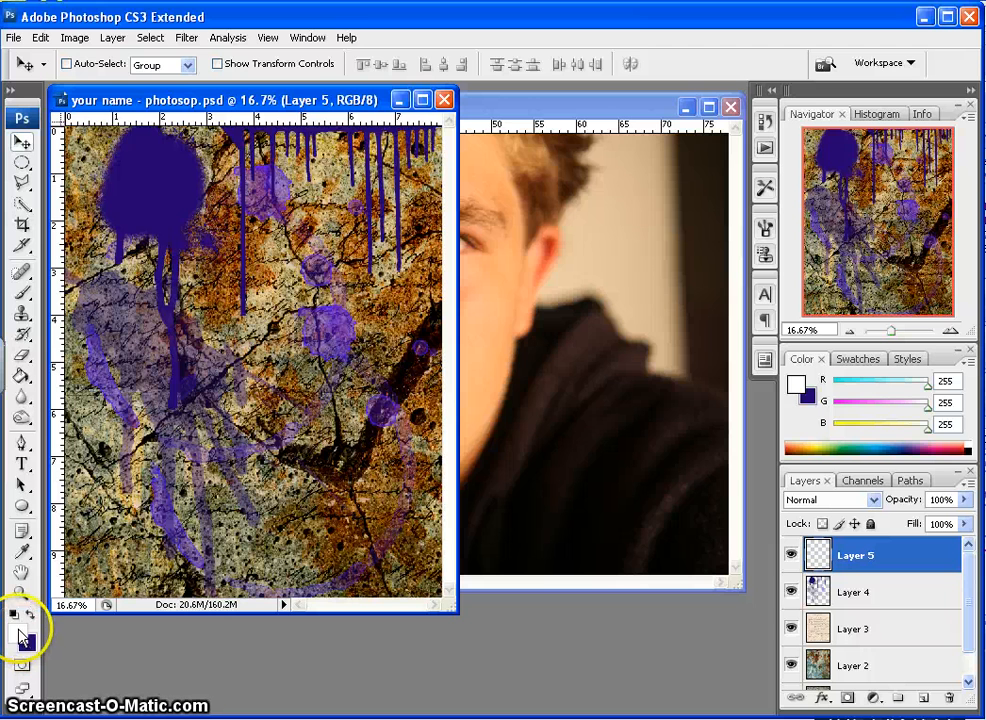
click(21, 376)
click(22, 378)
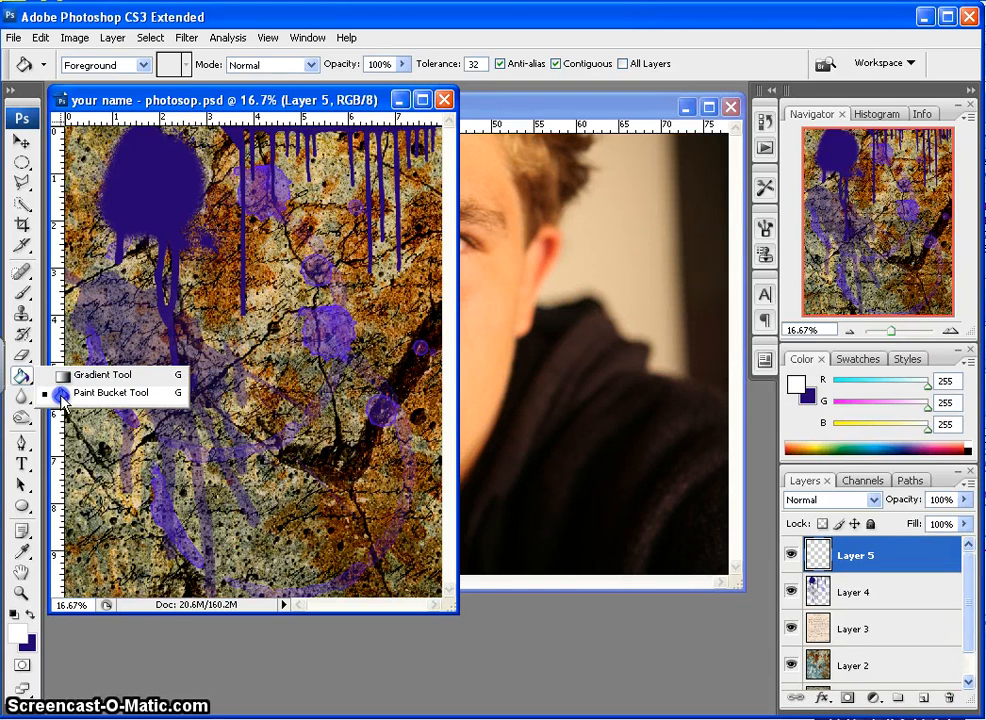
click(61, 395)
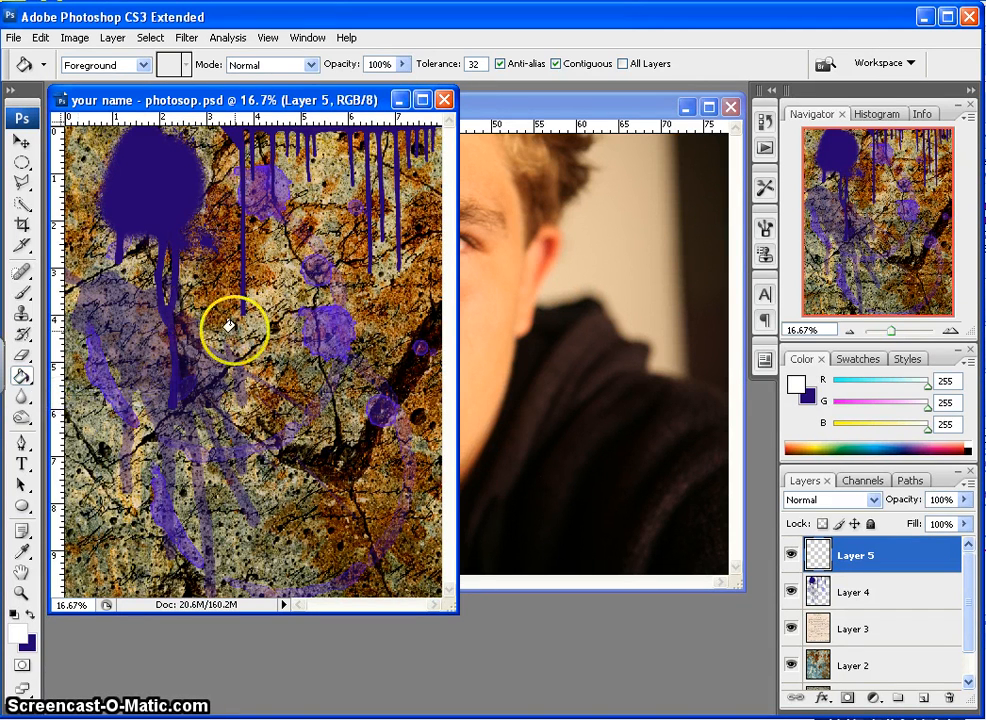
click(265, 277)
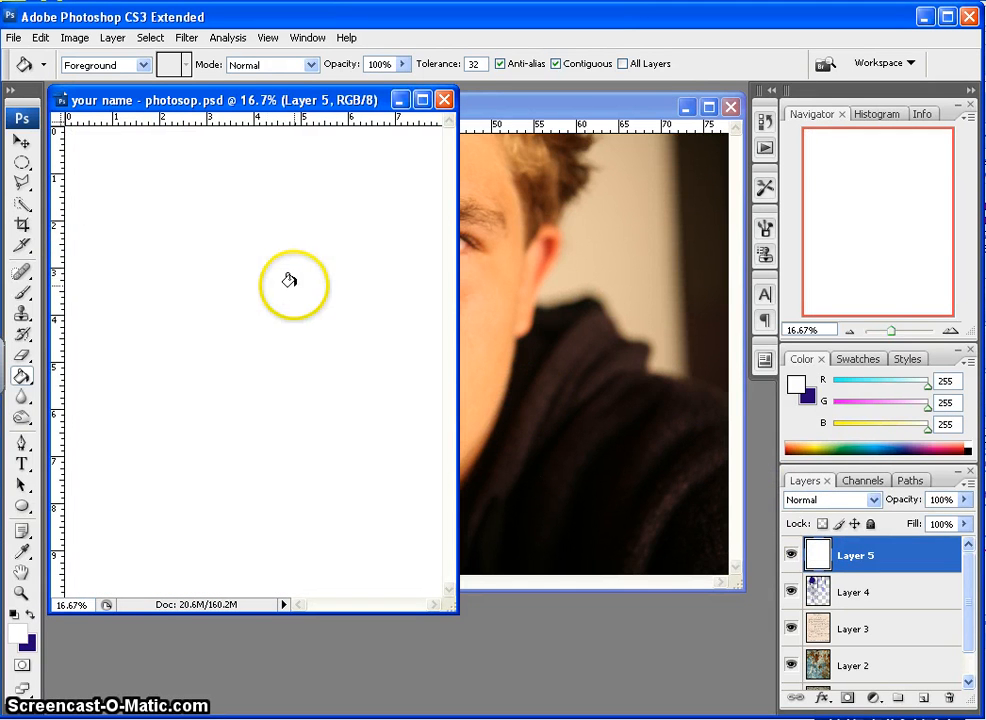
- Select the entire IMG_9914.JPG portrait and copy it
click(522, 108)
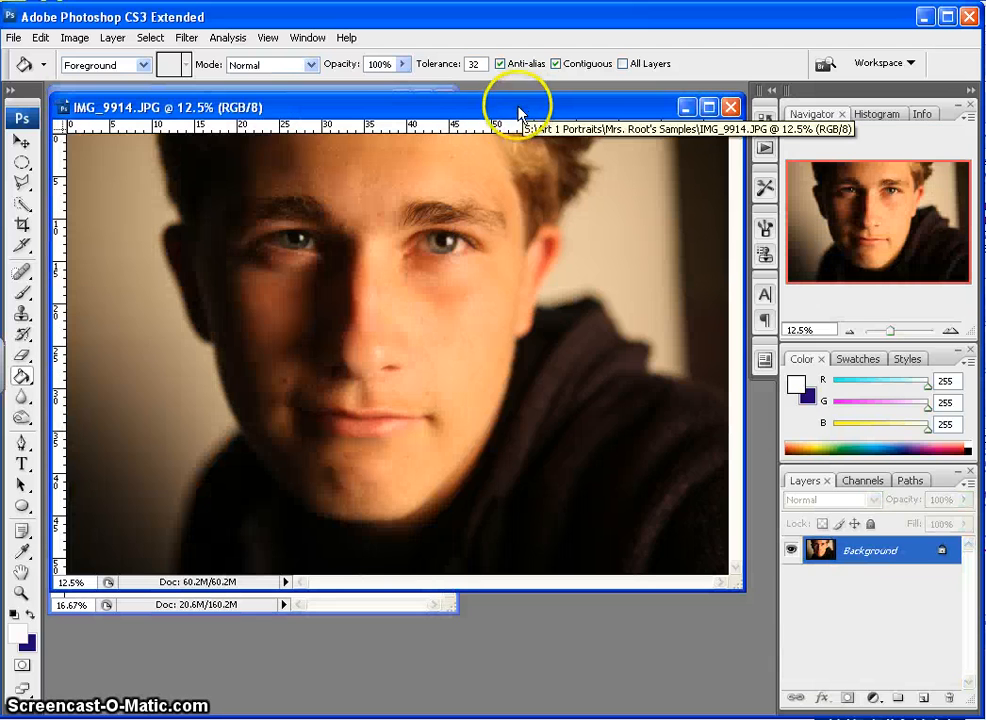
click(150, 37)
click(160, 60)
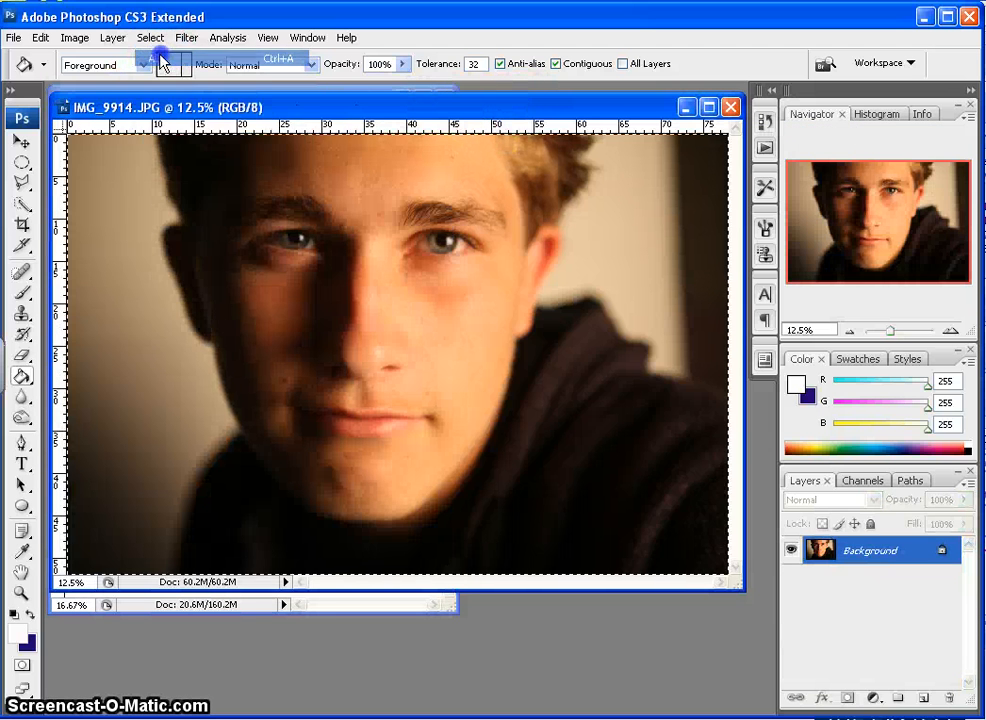
click(40, 37)
click(88, 155)
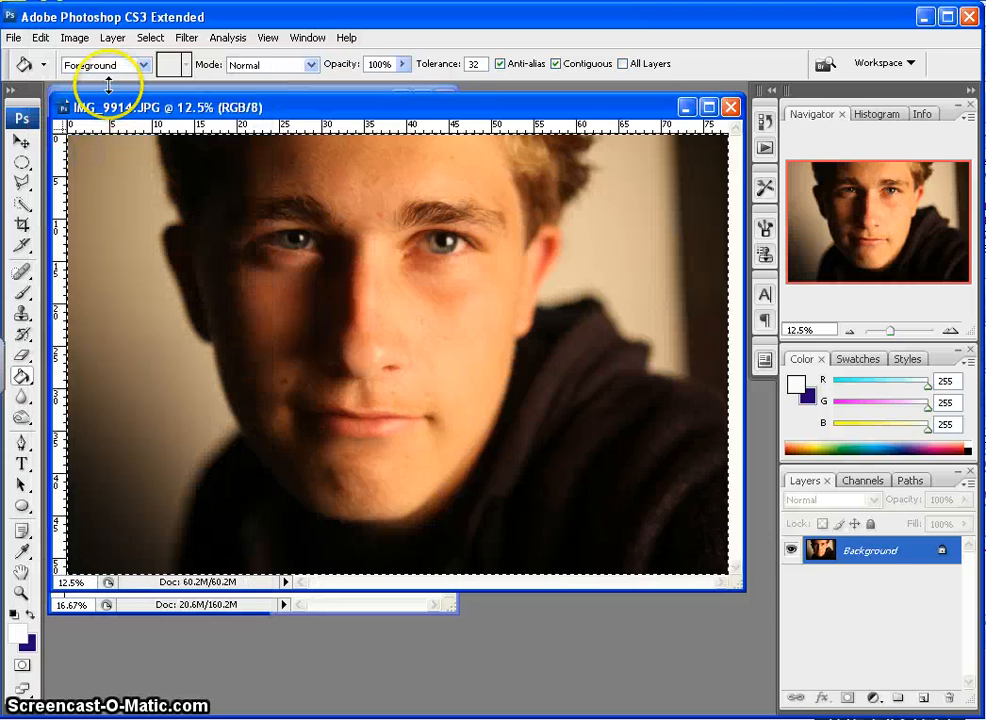
- Paste the portrait into "your name - photosop.psd" above the white layer and shift it left and slightly up to center the face
key(ctrl+Tab)
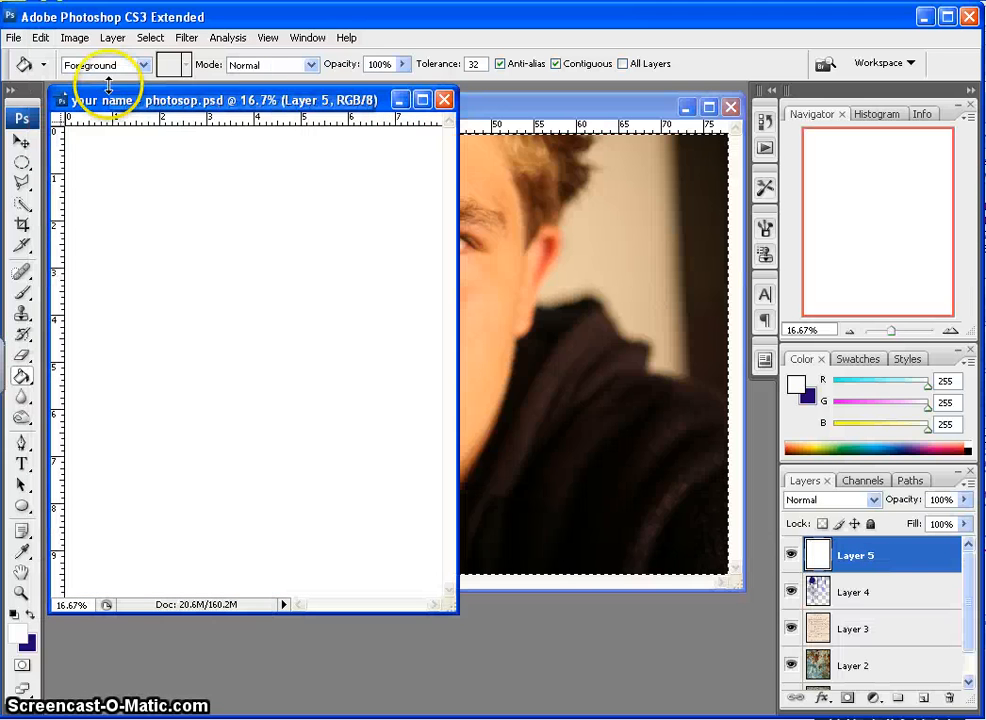
click(40, 37)
click(71, 193)
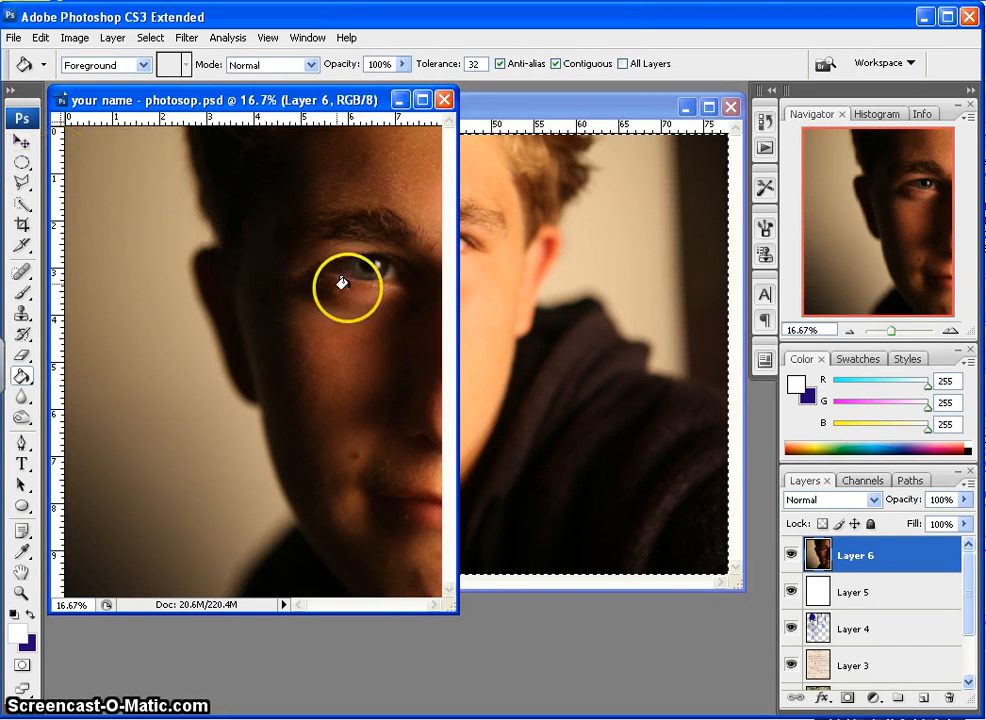
click(21, 146)
drag(409, 266, 281, 240)
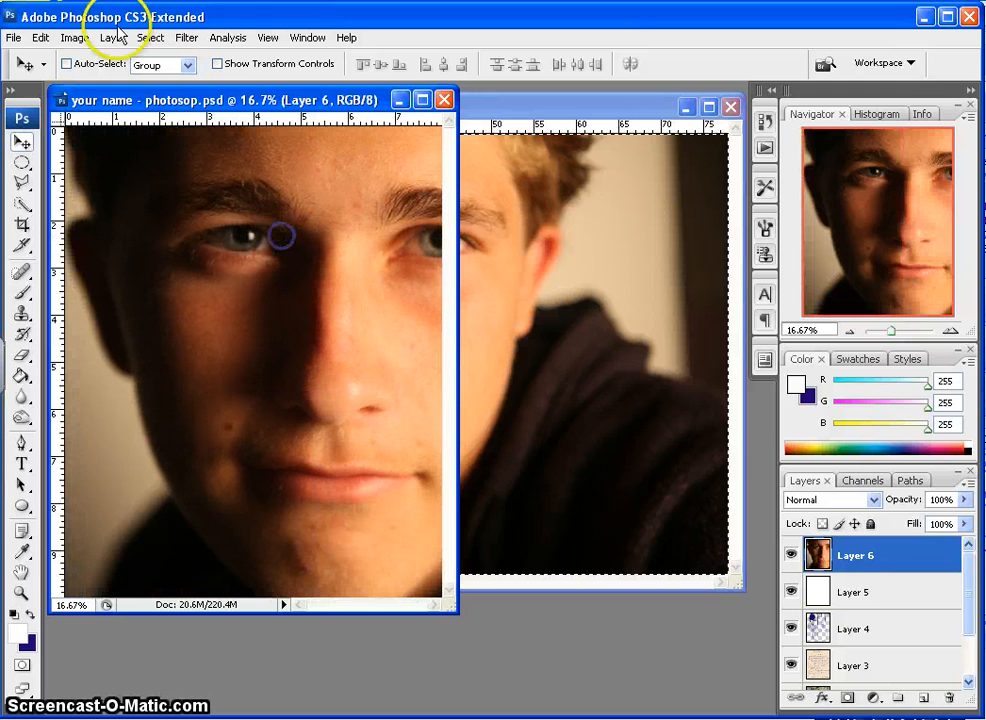
- Scale the pasted portrait proportionally to 84.9% and reposition it so its upper edge meets the canvas edge and it covers the canvas
click(44, 40)
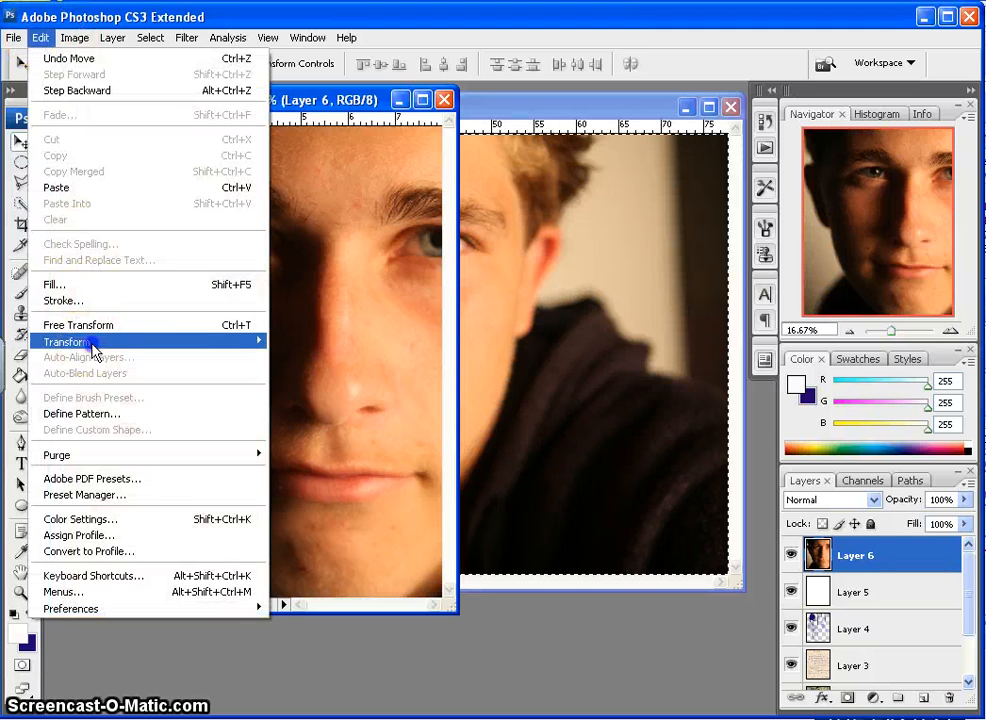
mouse_move(92, 342)
click(295, 366)
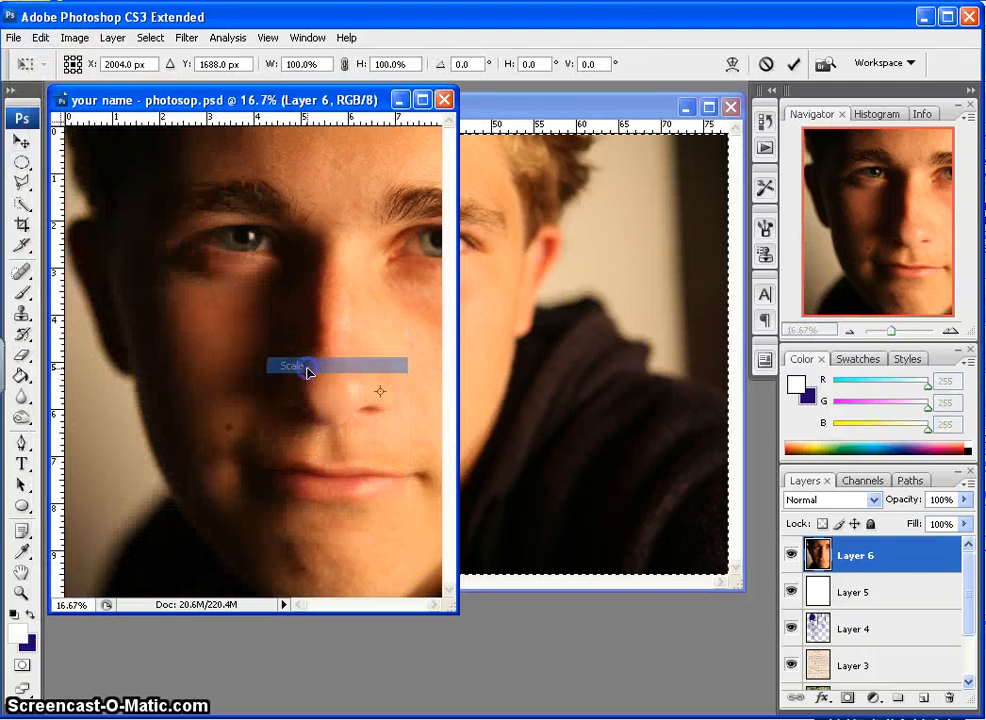
drag(890, 337, 893, 336)
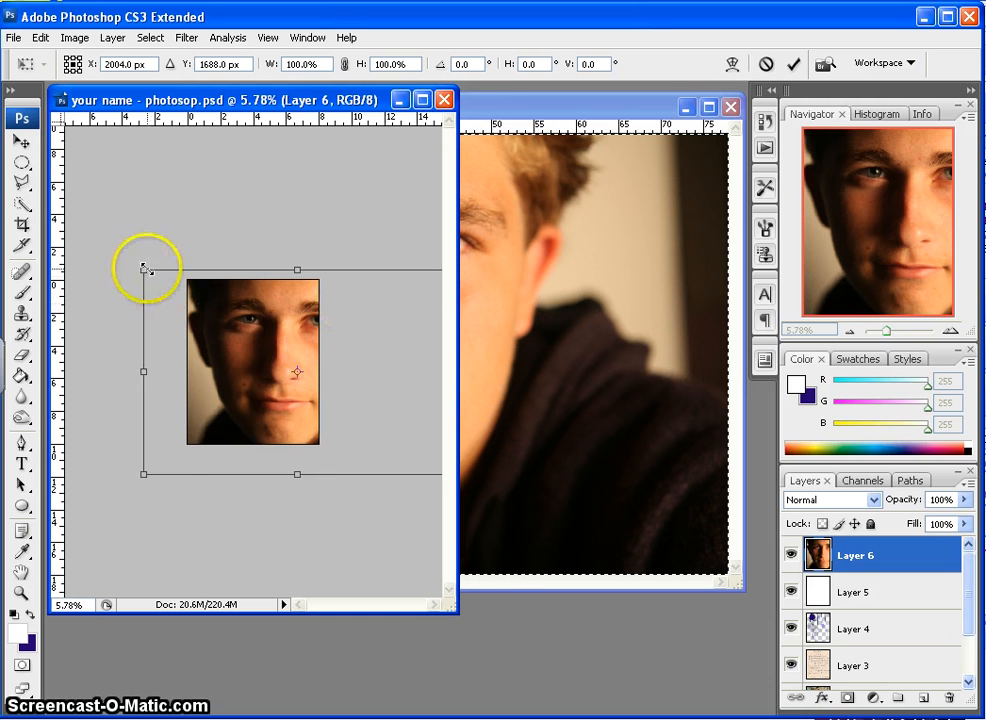
drag(144, 270, 190, 300)
drag(281, 363, 260, 343)
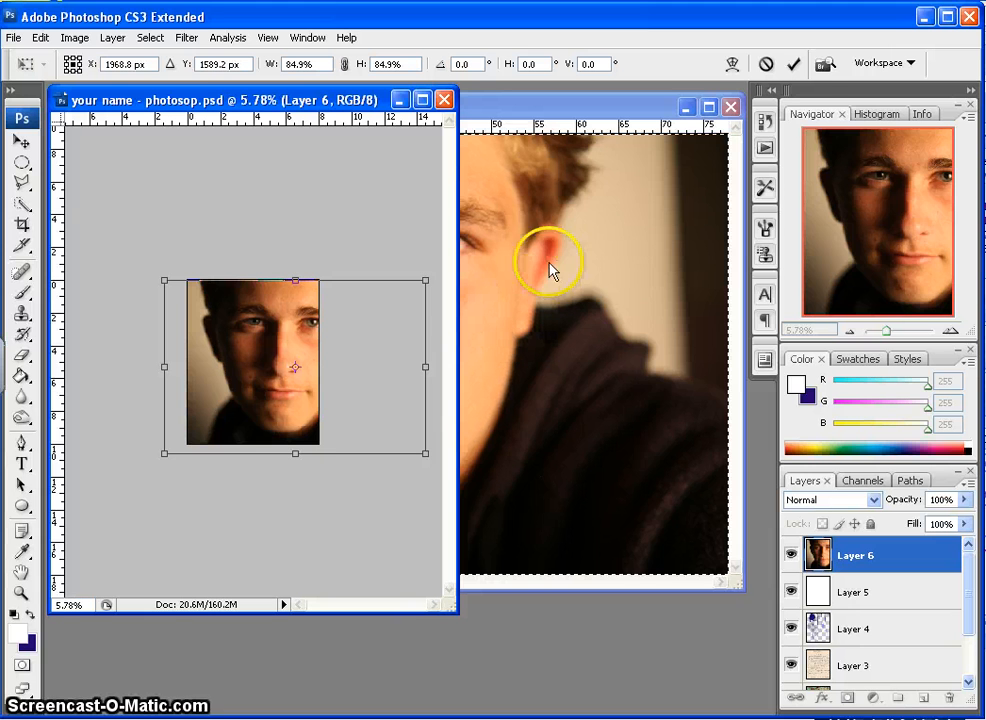
click(793, 66)
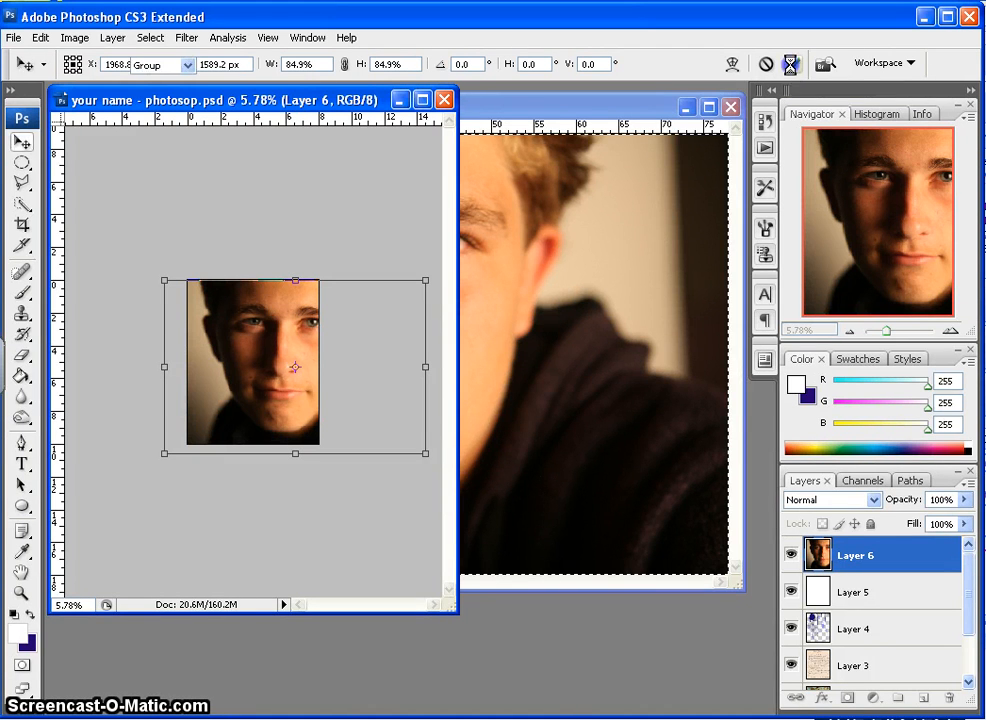
- Select the light tones of the Layer 6 portrait with Color Range, sampling the white of the fully lit eye at fuzziness 192
drag(887, 332, 890, 332)
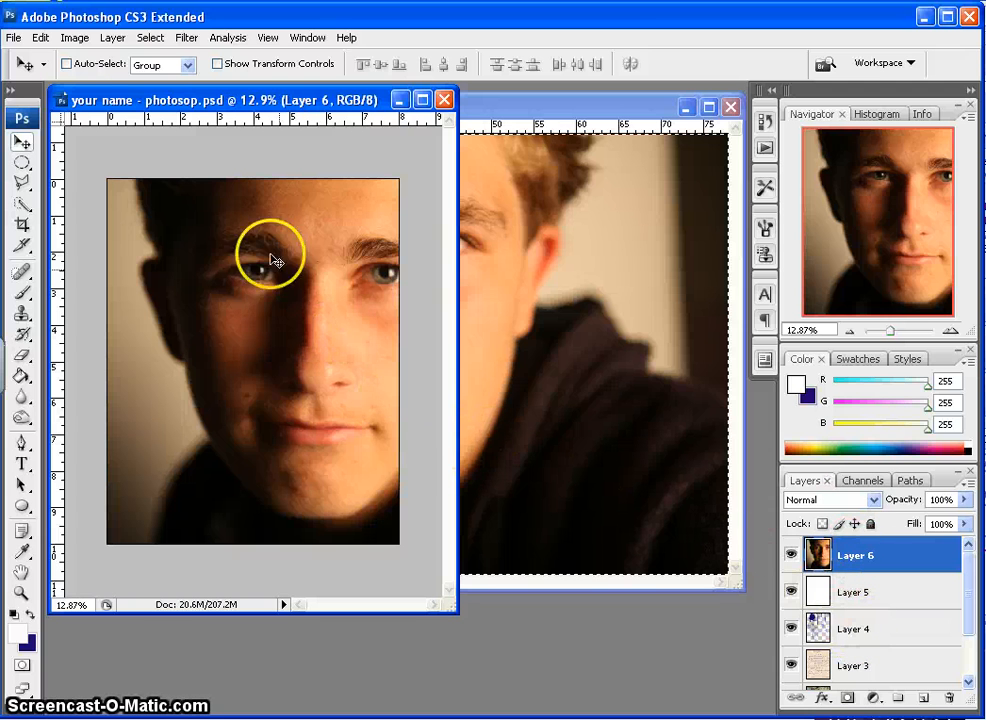
click(147, 42)
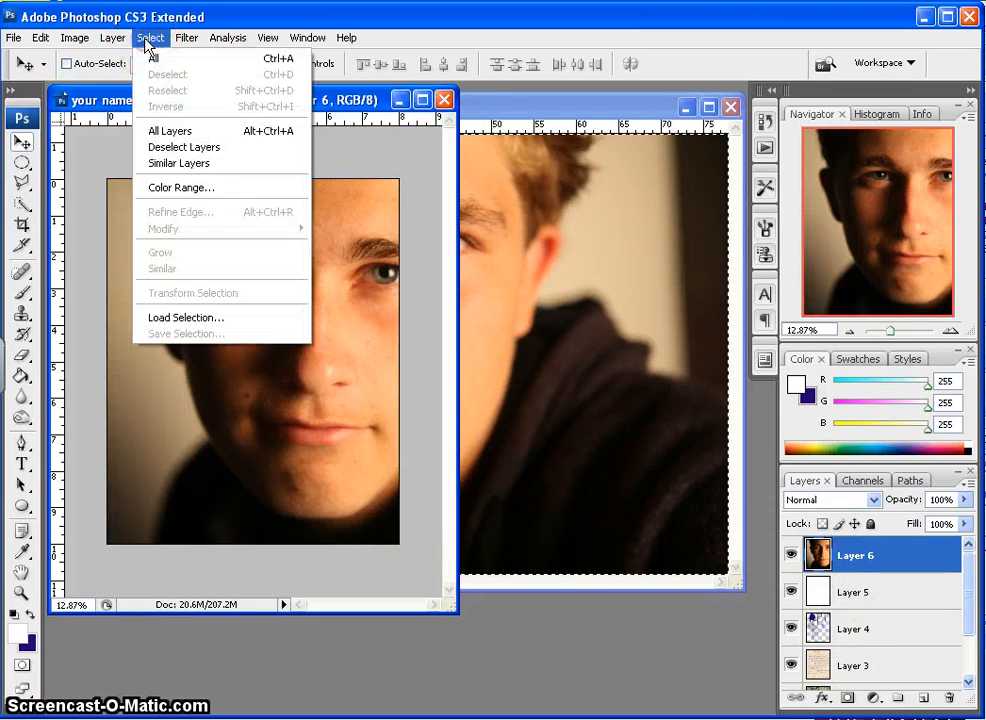
click(182, 190)
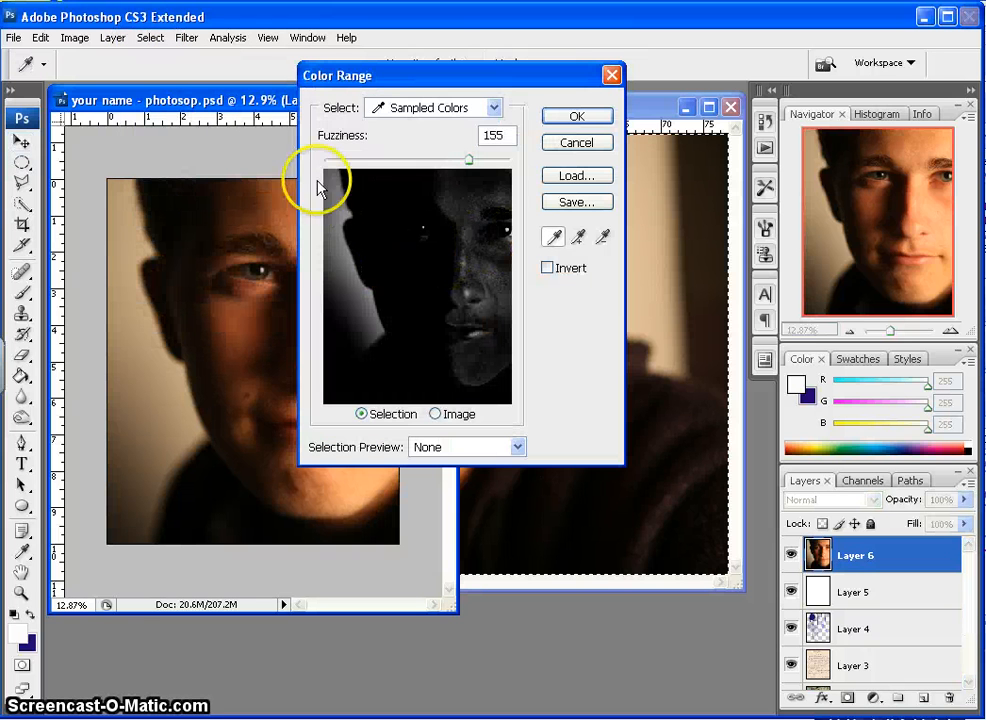
drag(336, 79, 490, 109)
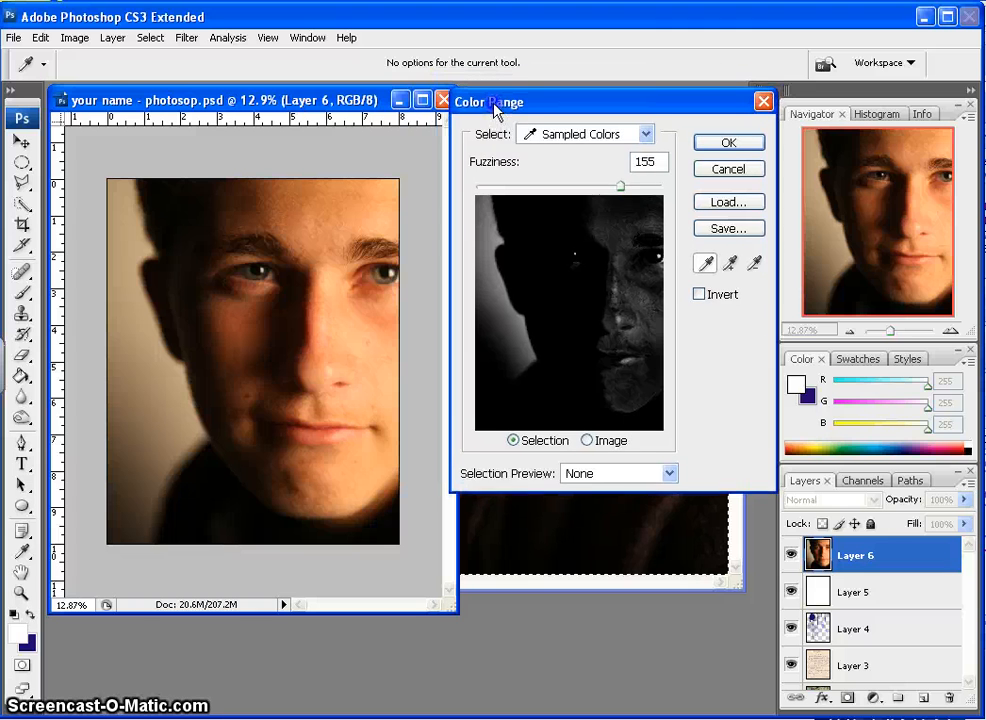
click(641, 232)
click(395, 268)
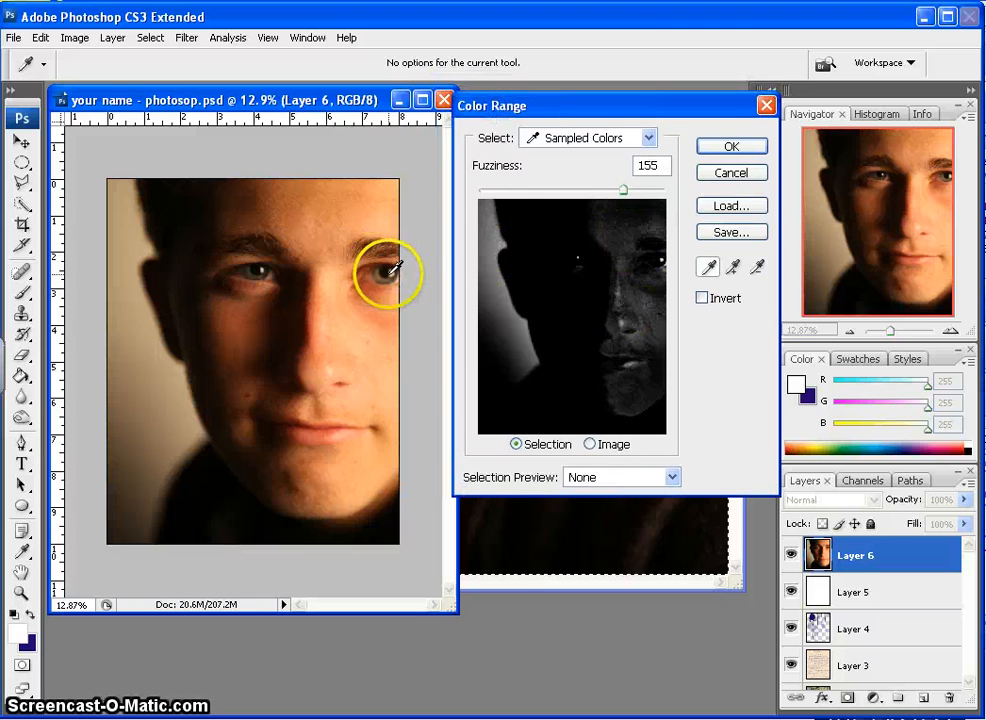
click(395, 269)
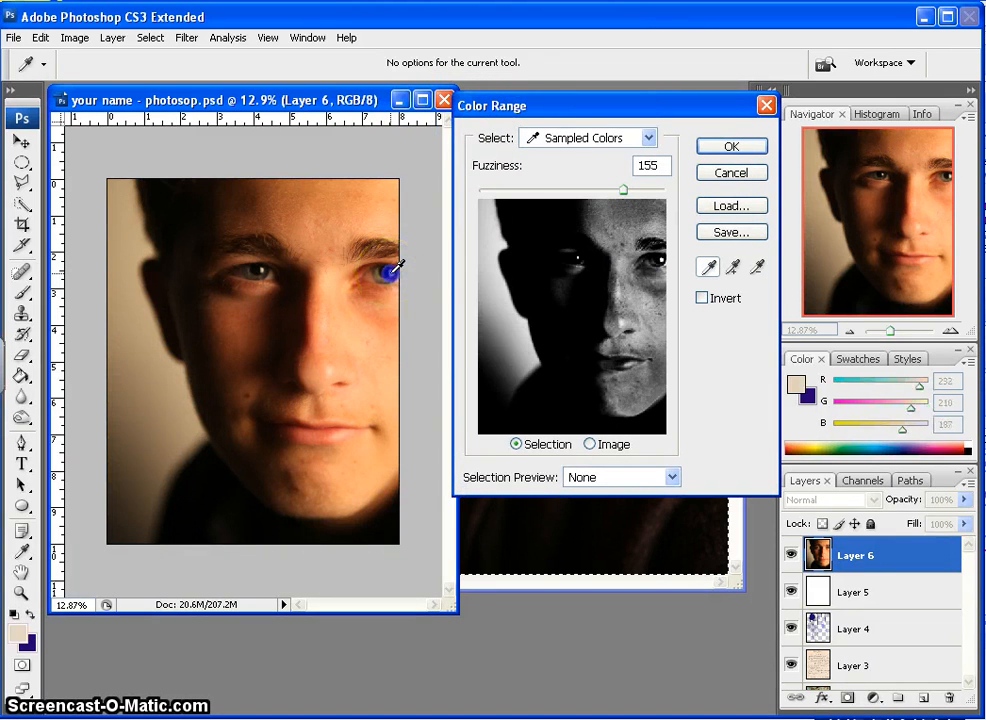
click(623, 189)
drag(623, 189, 656, 189)
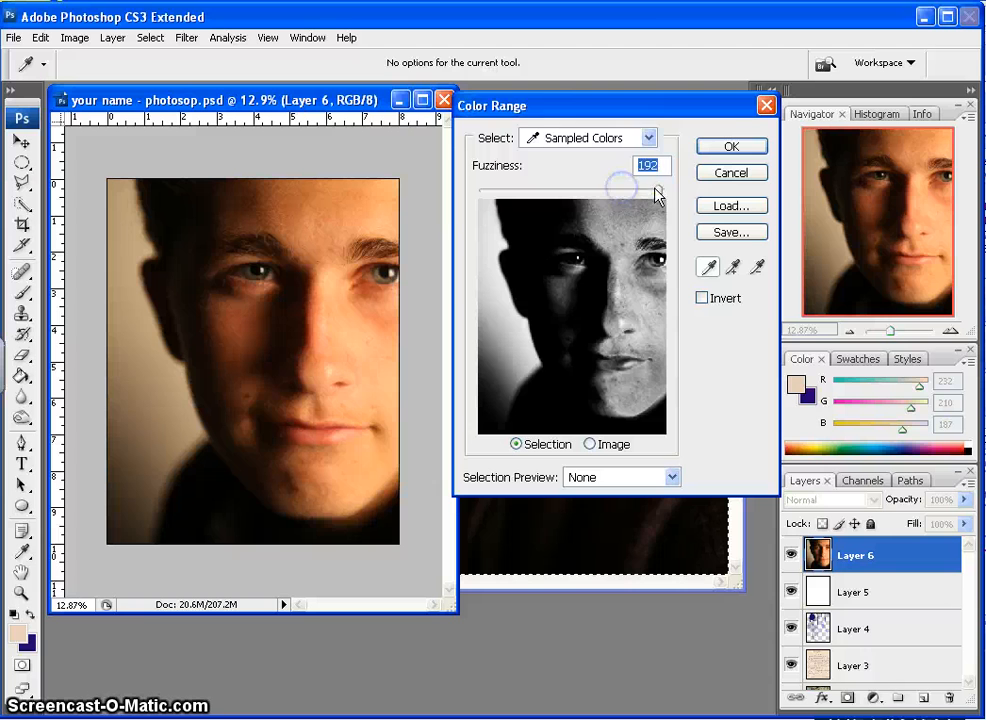
click(731, 147)
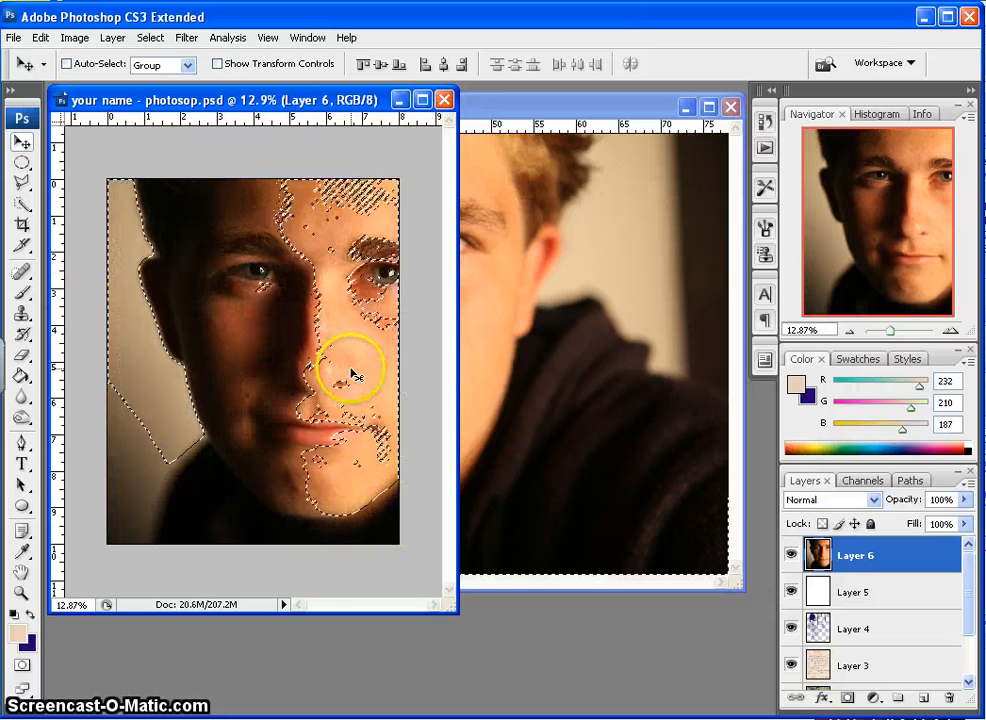
- Add a layer mask to the white Layer 5 from the active selection and hide the portrait on Layer 6
click(860, 597)
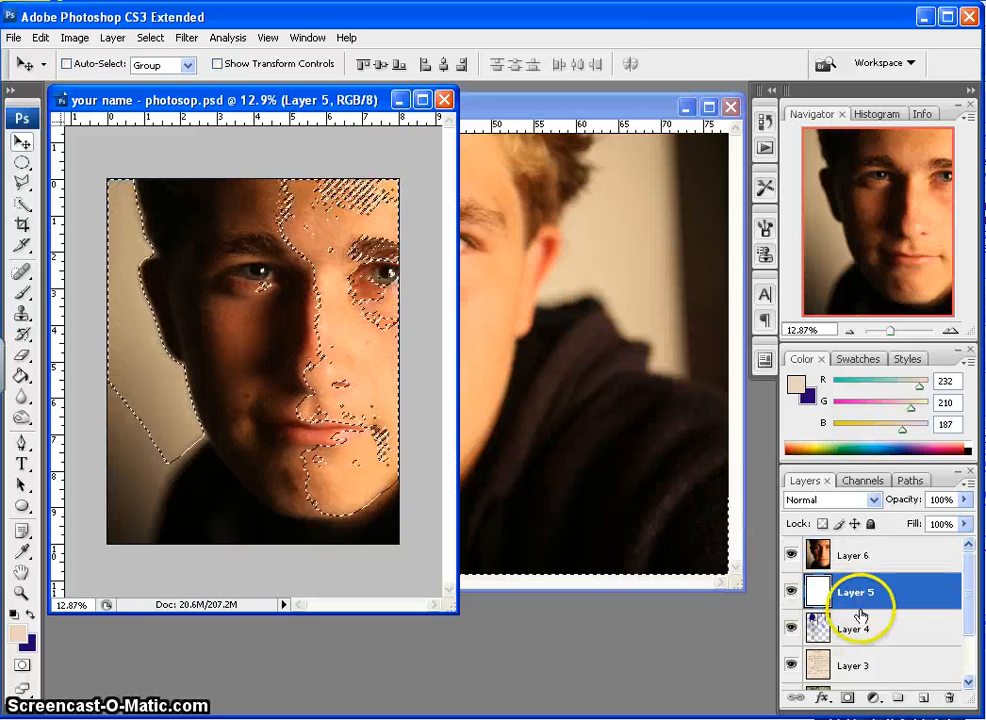
click(851, 703)
click(859, 593)
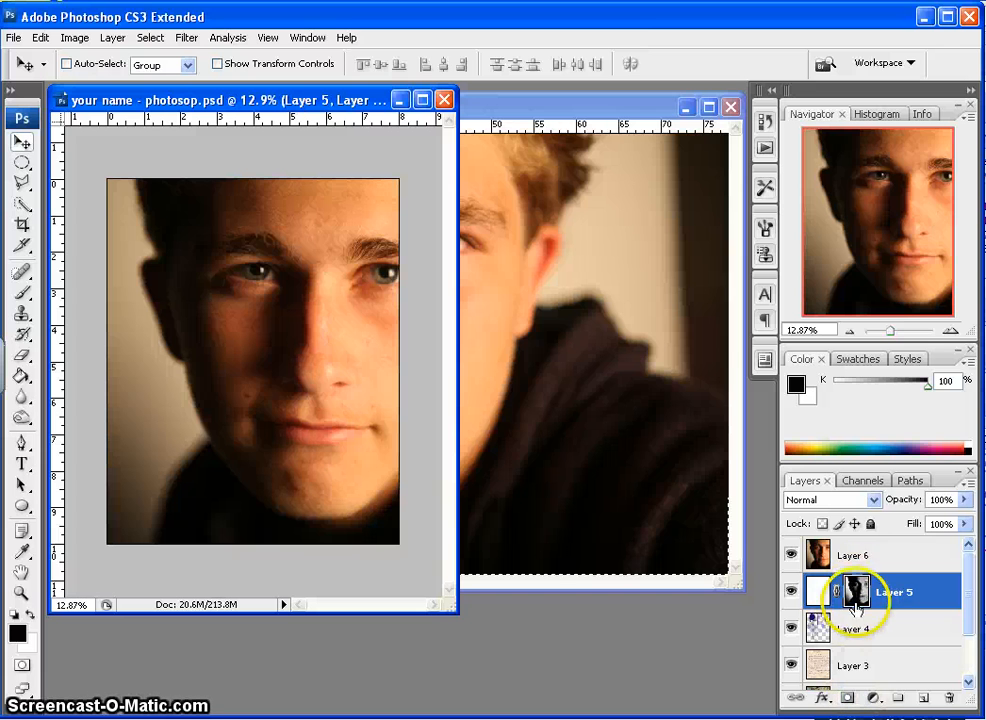
click(792, 556)
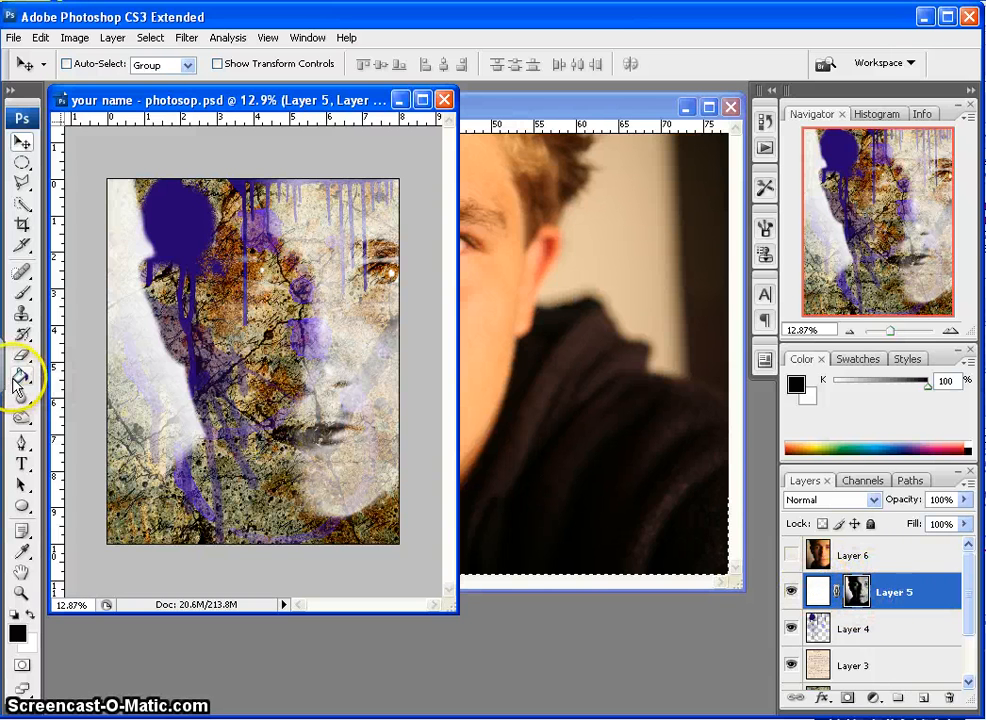
- Target Layer 5's image instead of its mask and fill it with the sampled beige foreground color using the Paint Bucket tool
click(17, 633)
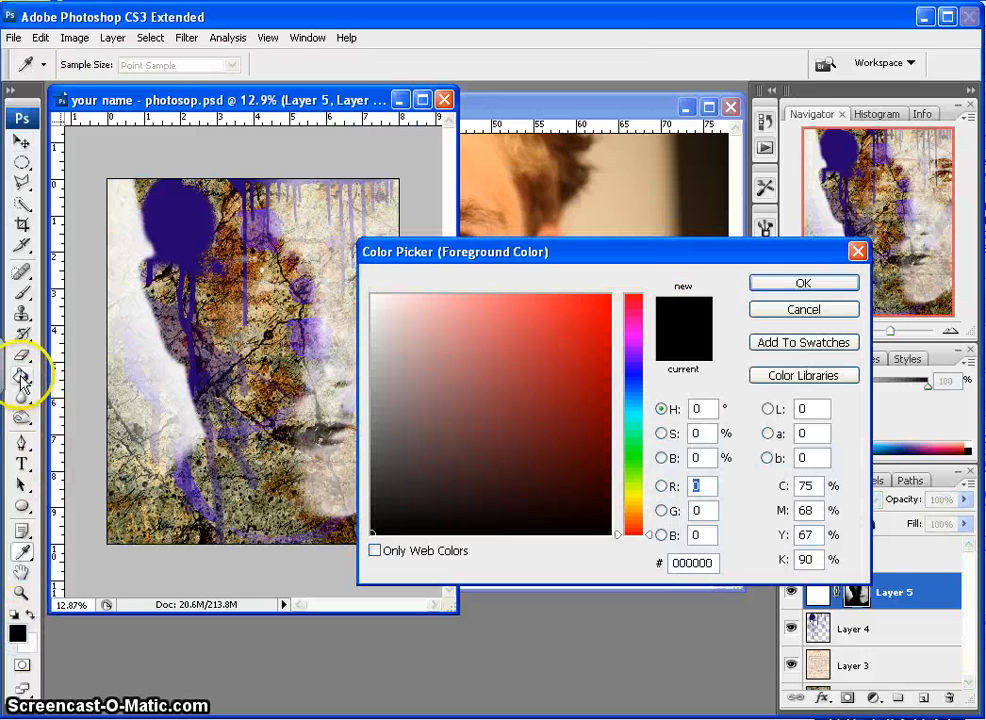
click(852, 307)
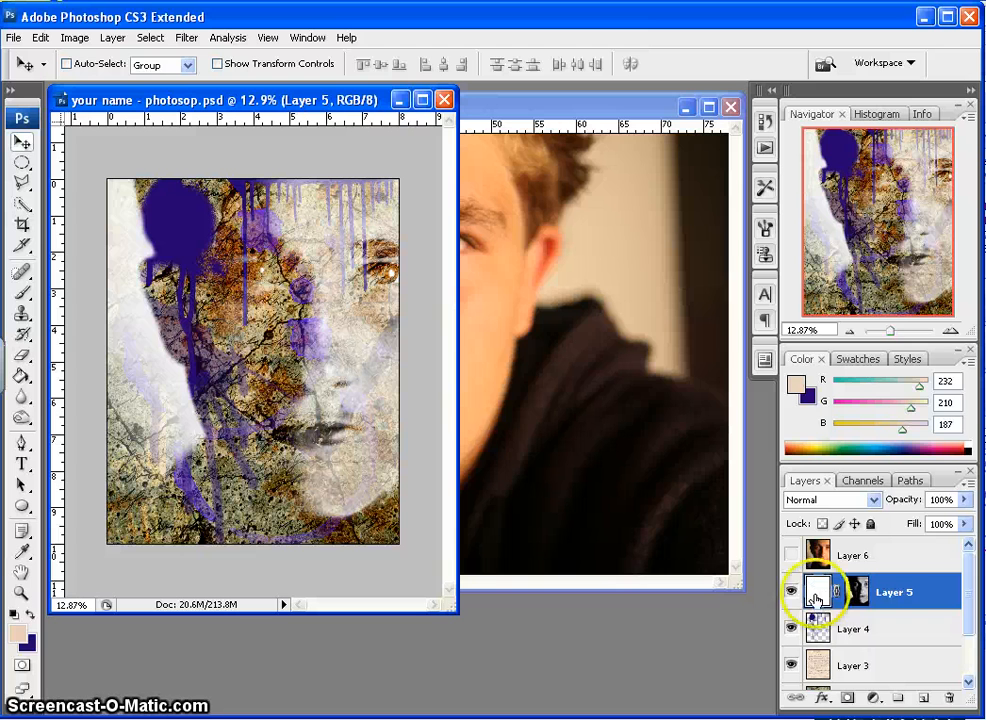
click(21, 376)
click(145, 366)
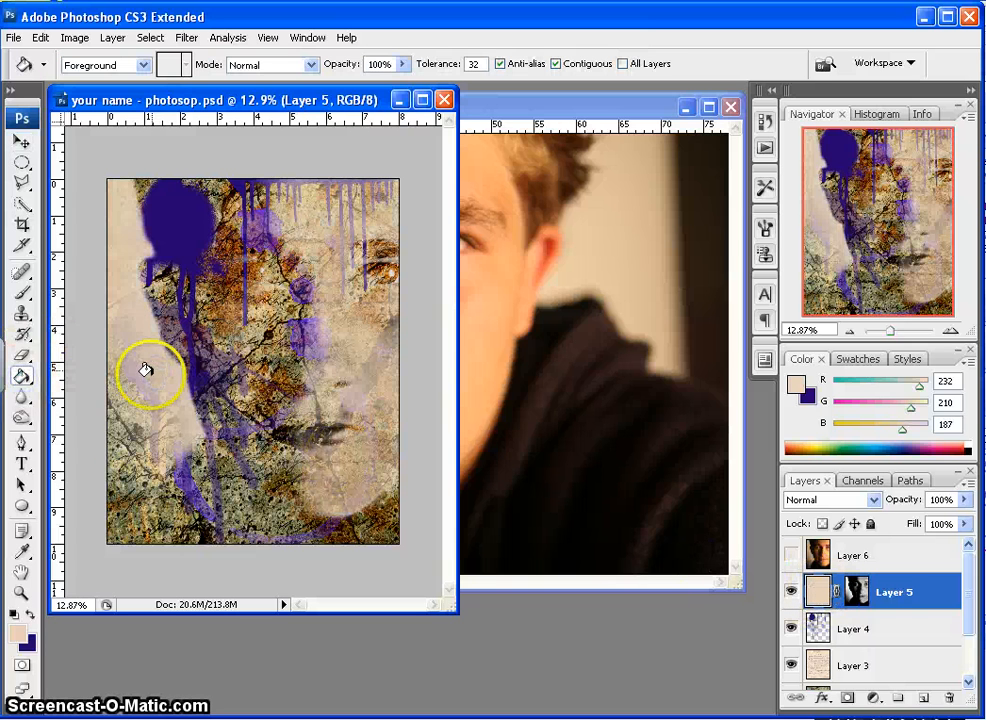
- Set the foreground color to near-black (RGB 1, 1, 1) and fill Layer 5 with it
click(18, 632)
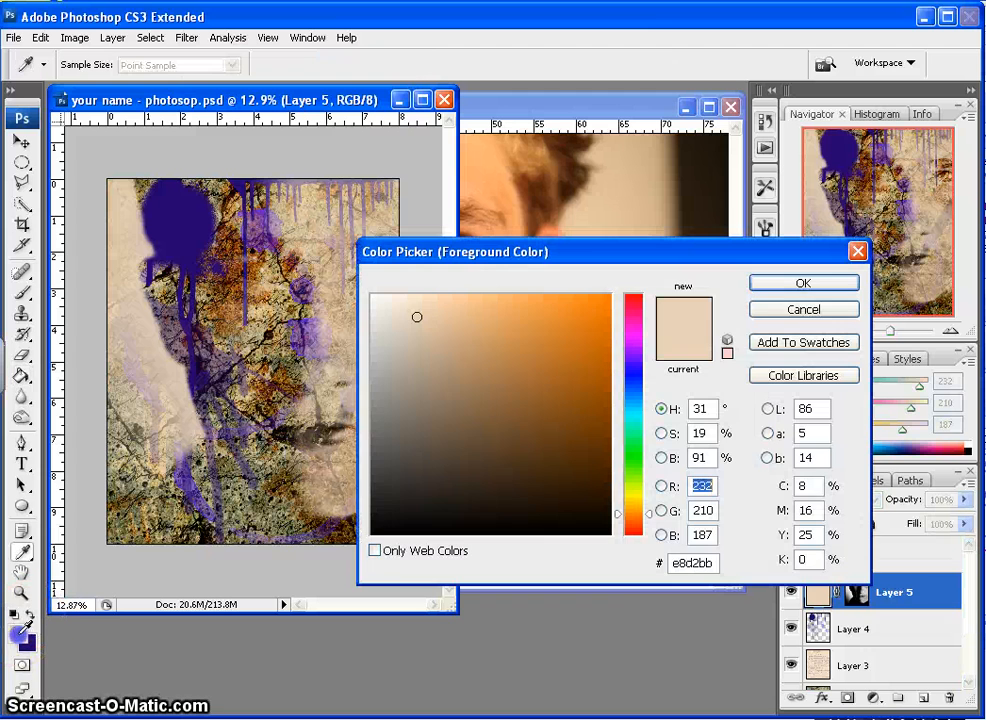
click(376, 532)
click(785, 285)
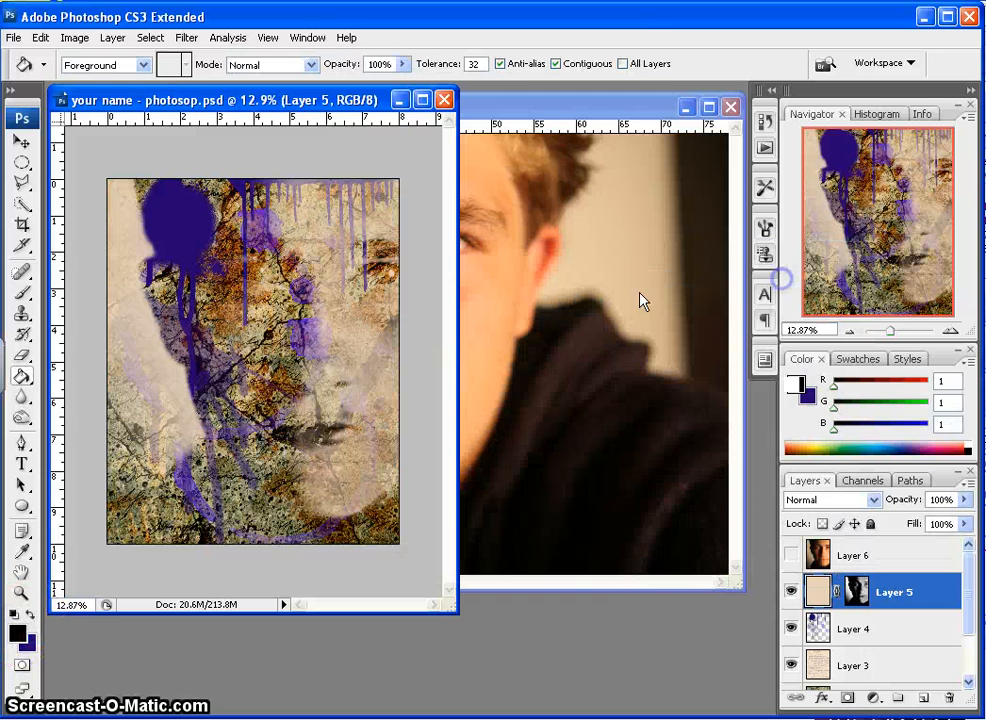
click(116, 378)
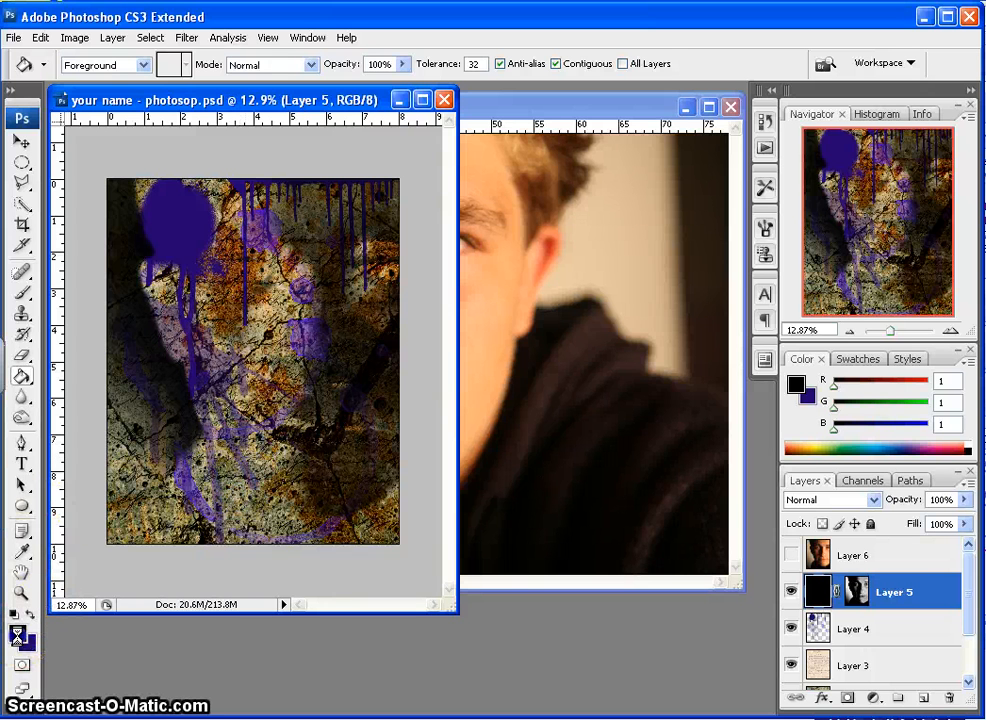
- Set the foreground color to bright blue (RGB 11, 174, 228) and fill Layer 5 with it
click(17, 634)
click(637, 405)
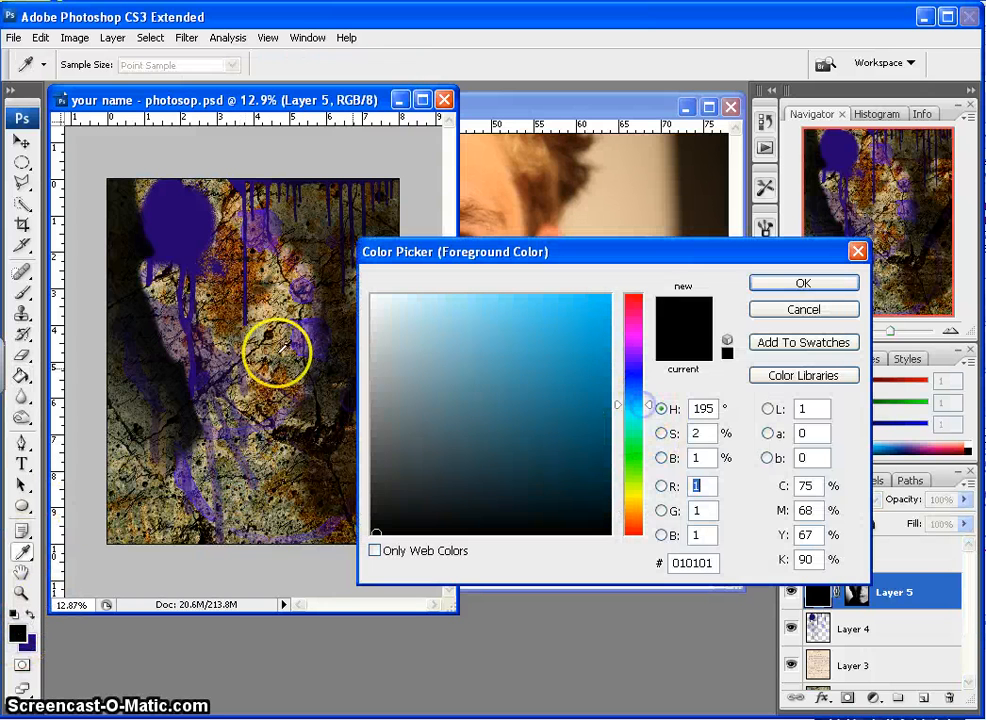
click(599, 320)
click(818, 283)
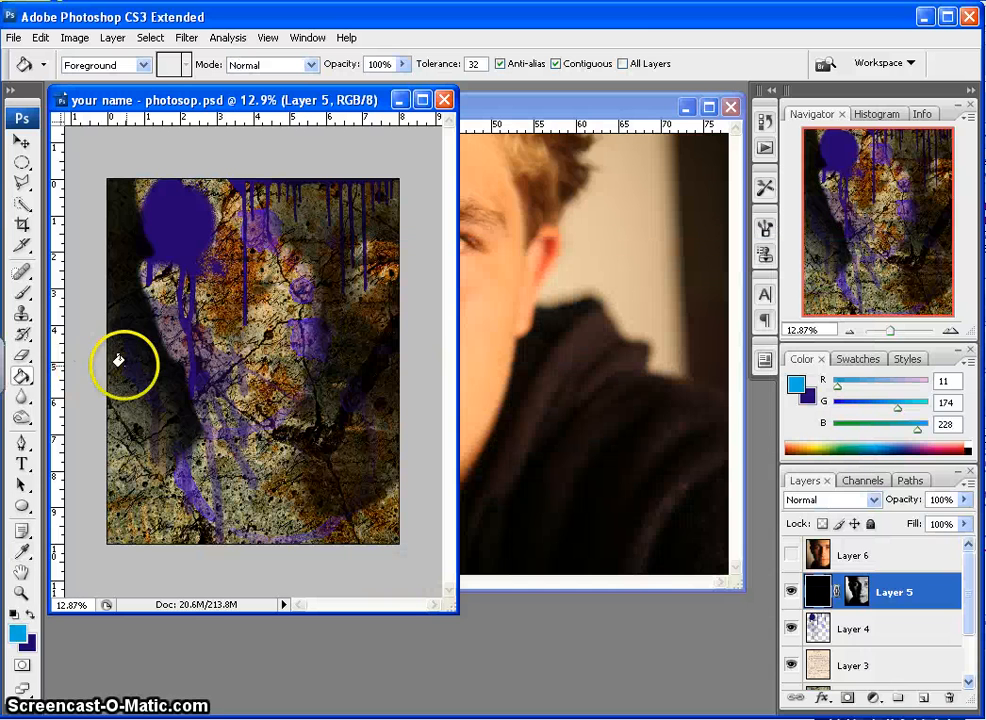
click(118, 358)
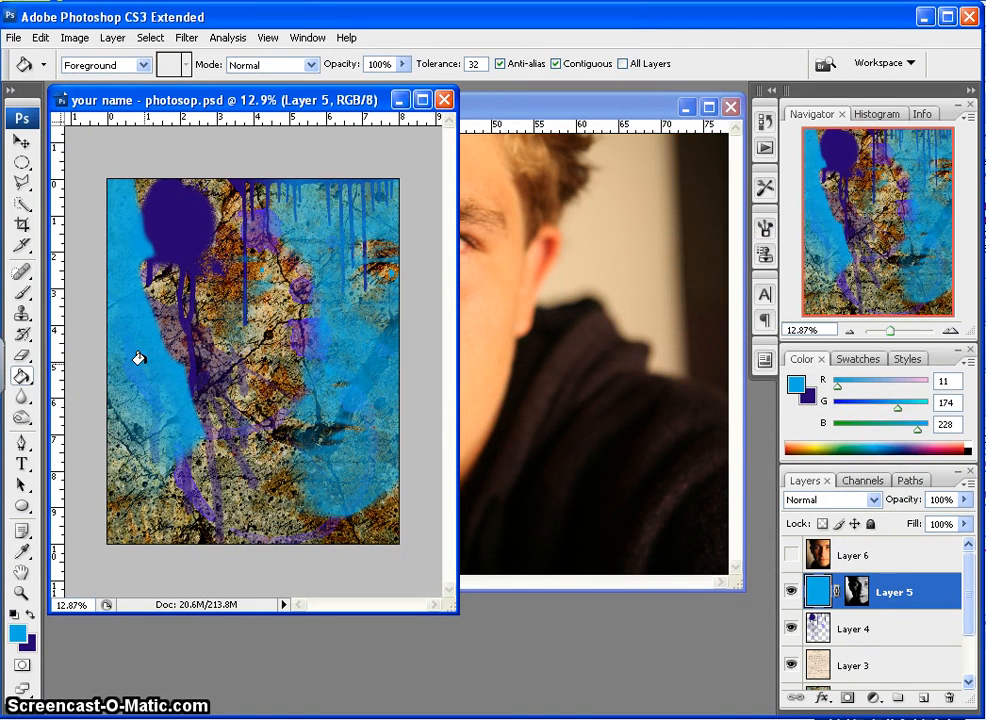
- Delete Layer 5's mask without applying it and show the Layer 6 portrait again
click(852, 592)
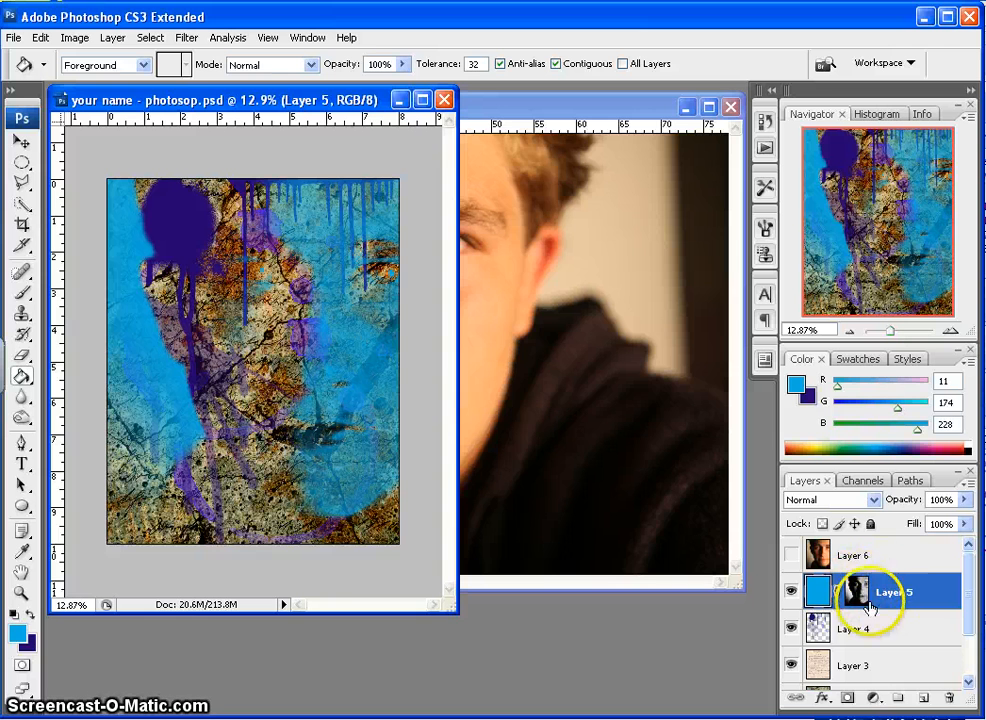
drag(860, 592, 903, 650)
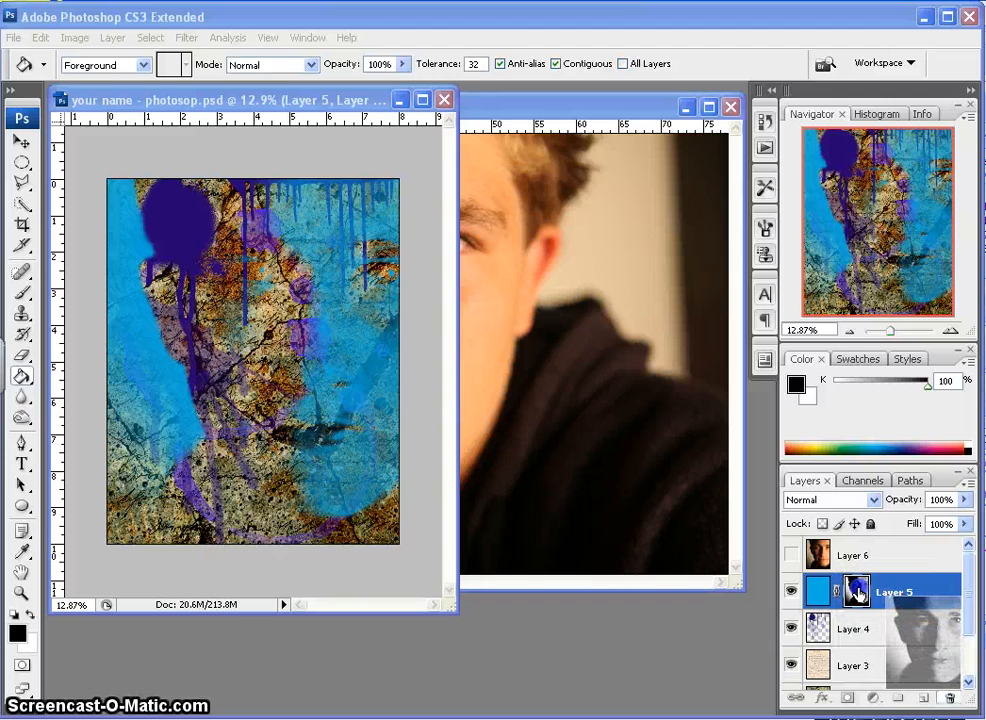
drag(857, 592, 949, 698)
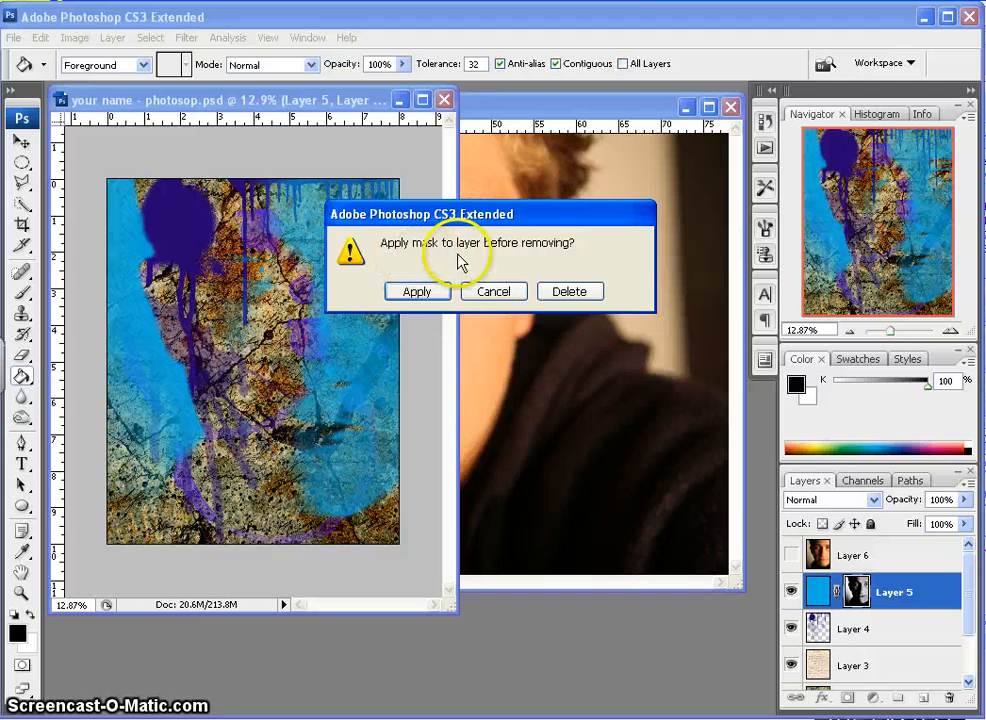
click(569, 291)
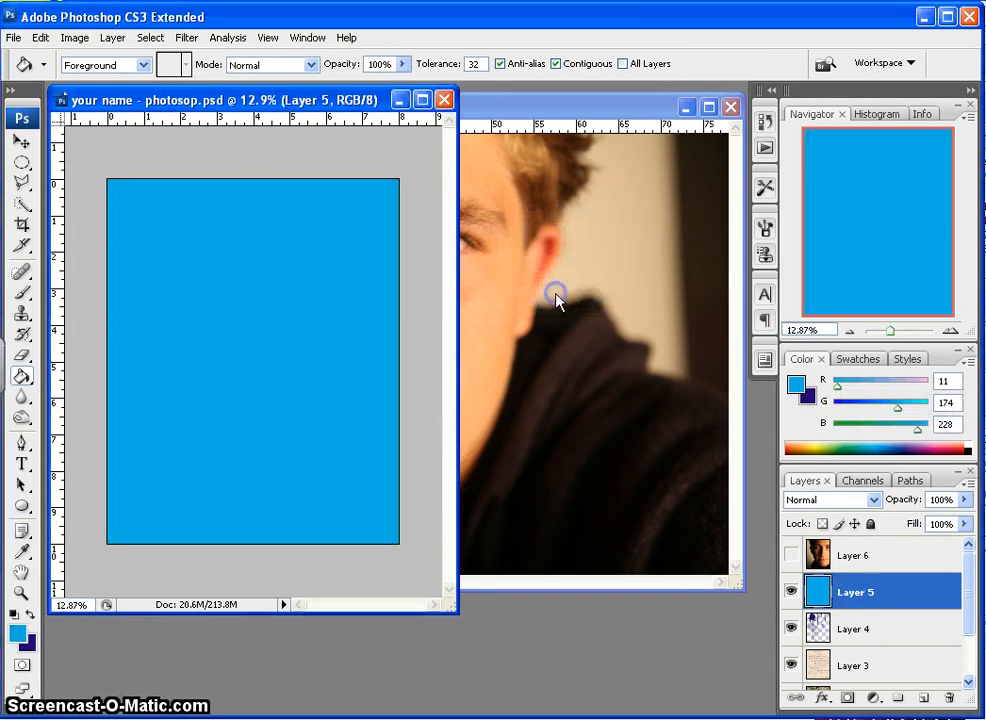
click(791, 558)
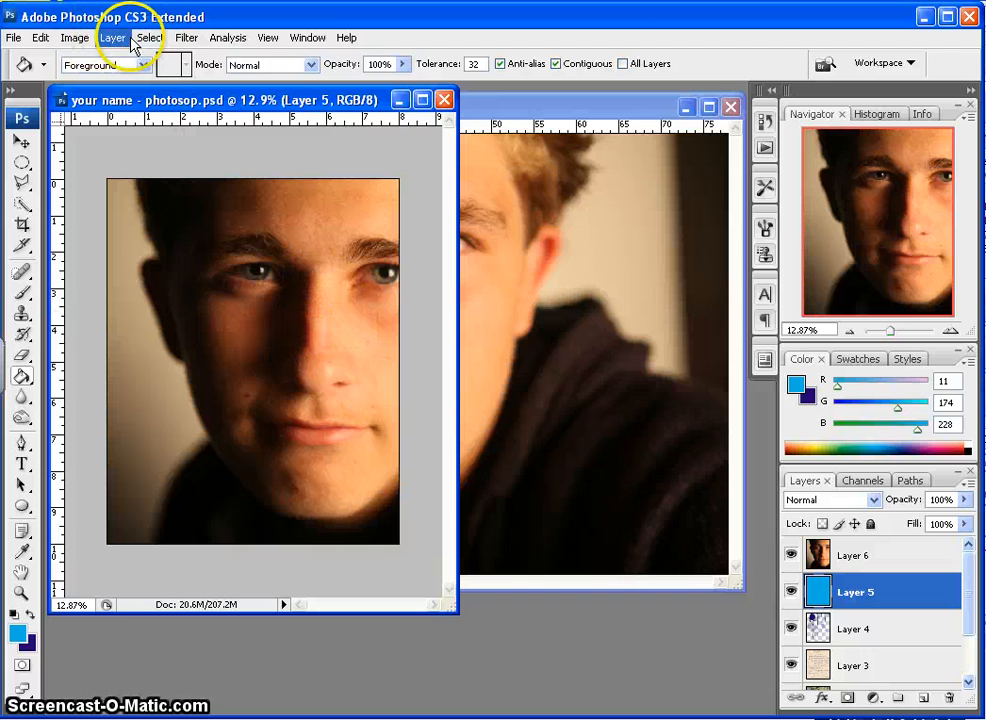
click(75, 40)
mouse_move(100, 82)
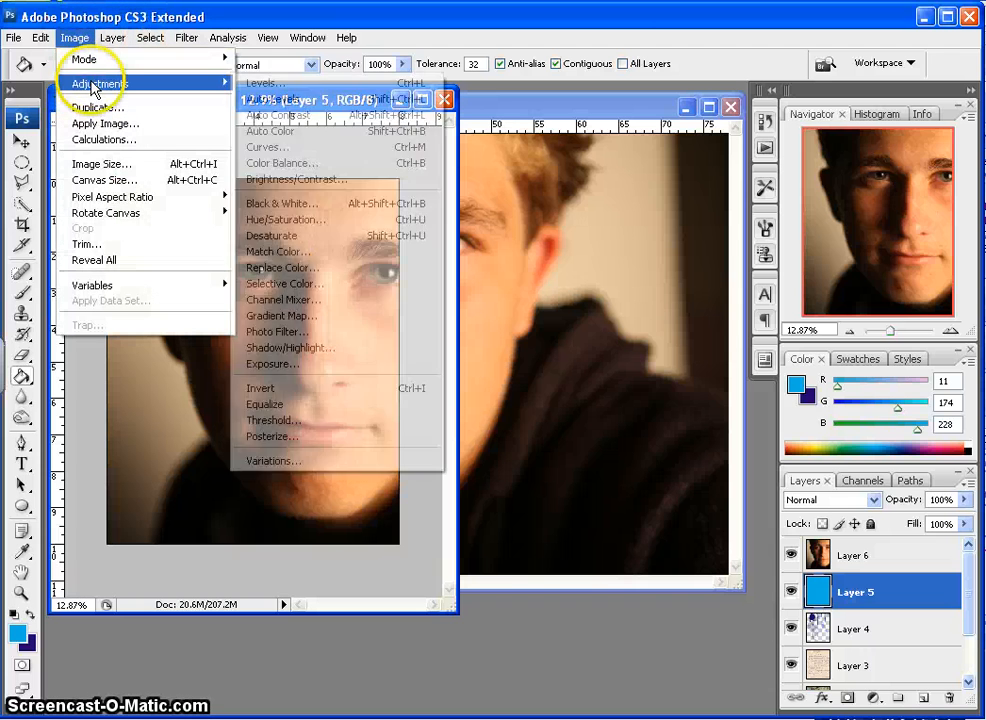
click(285, 205)
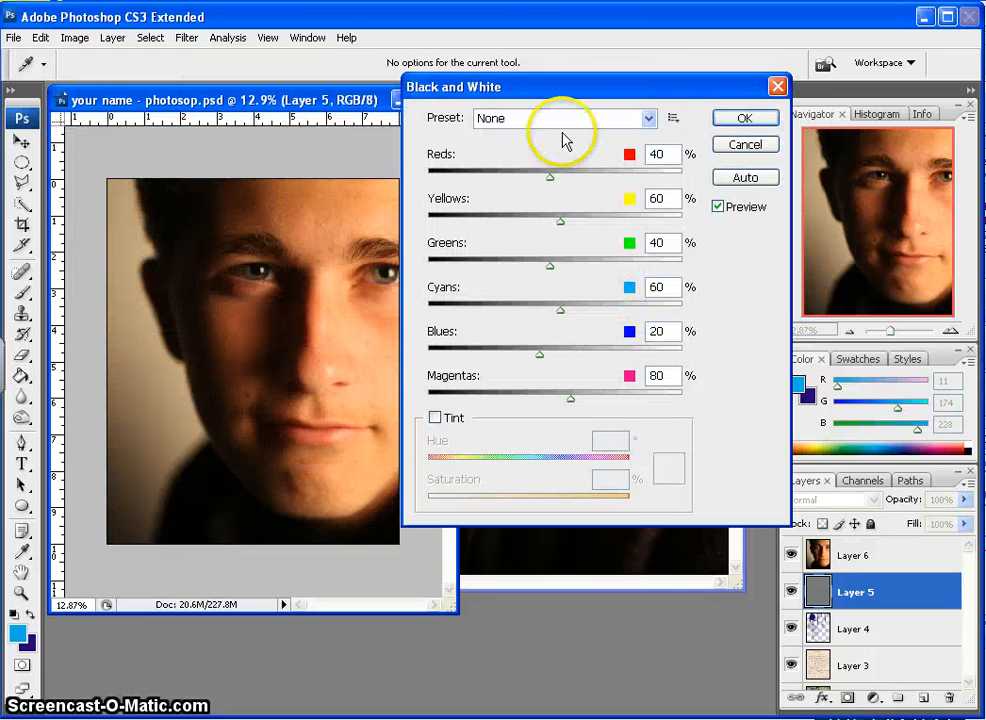
click(745, 145)
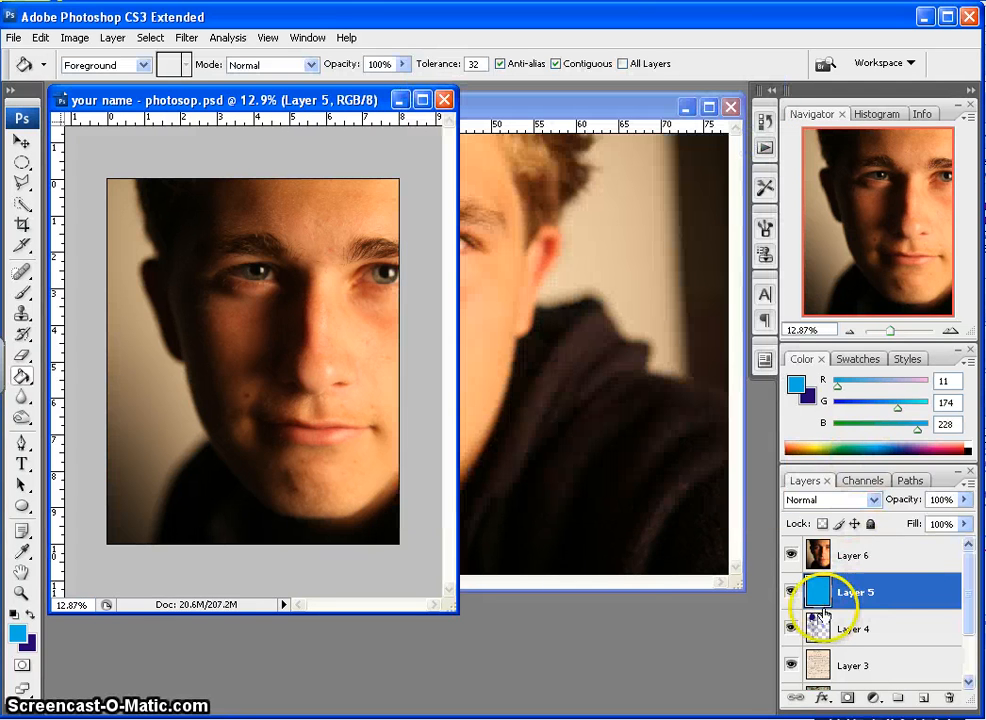
- Convert the Layer 6 portrait to grayscale with the Black & White adjustment, keeping the default values of the None preset
click(843, 560)
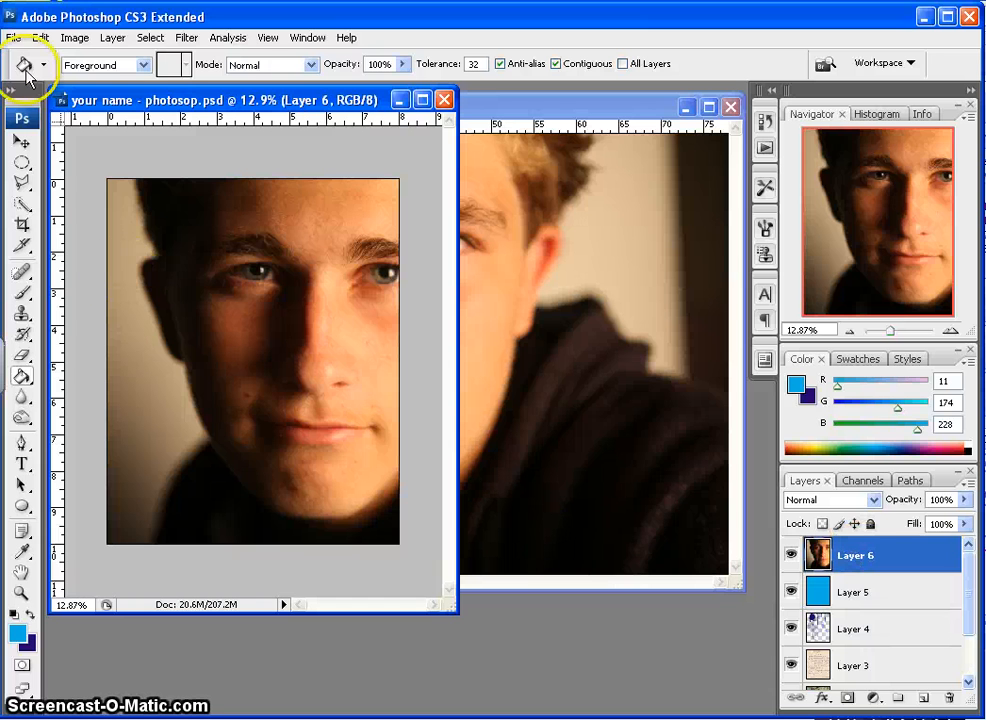
click(74, 38)
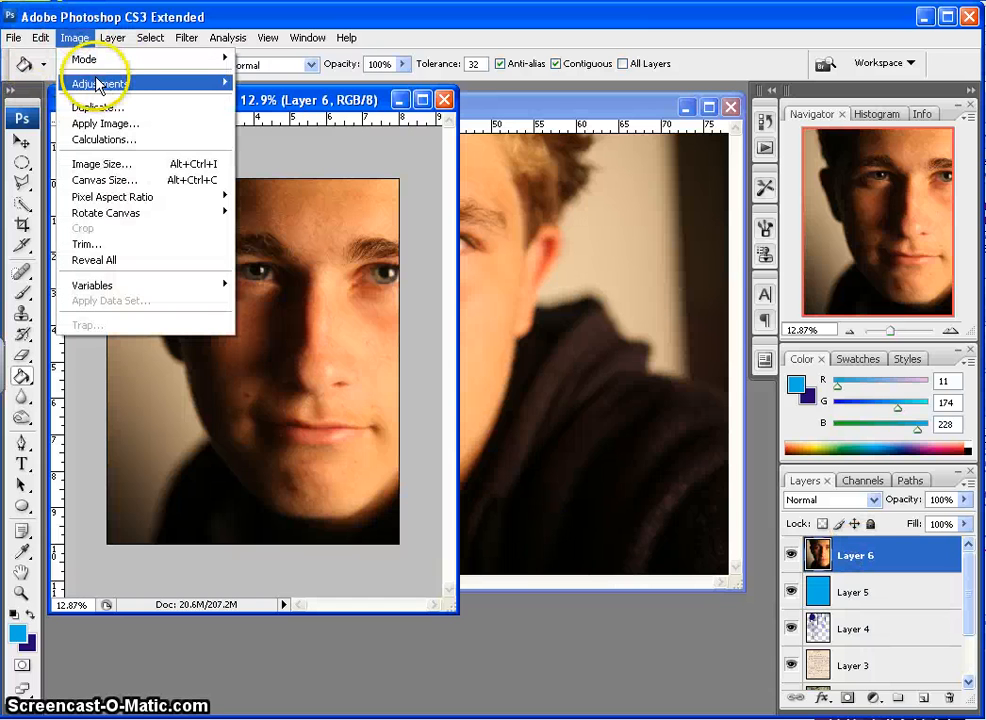
mouse_move(99, 85)
click(297, 203)
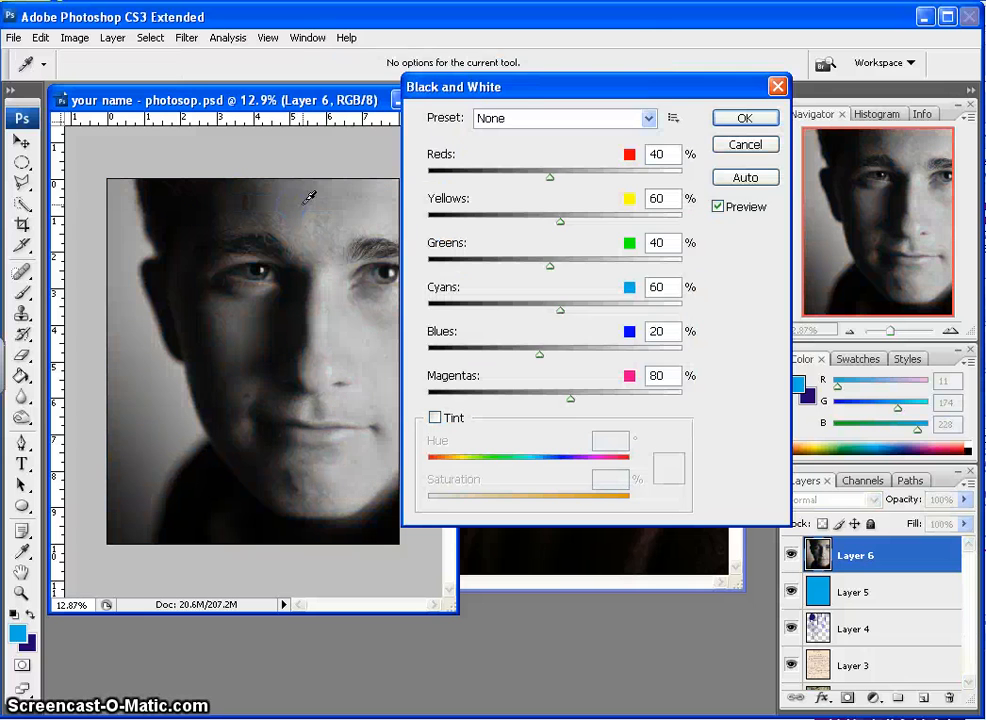
click(748, 117)
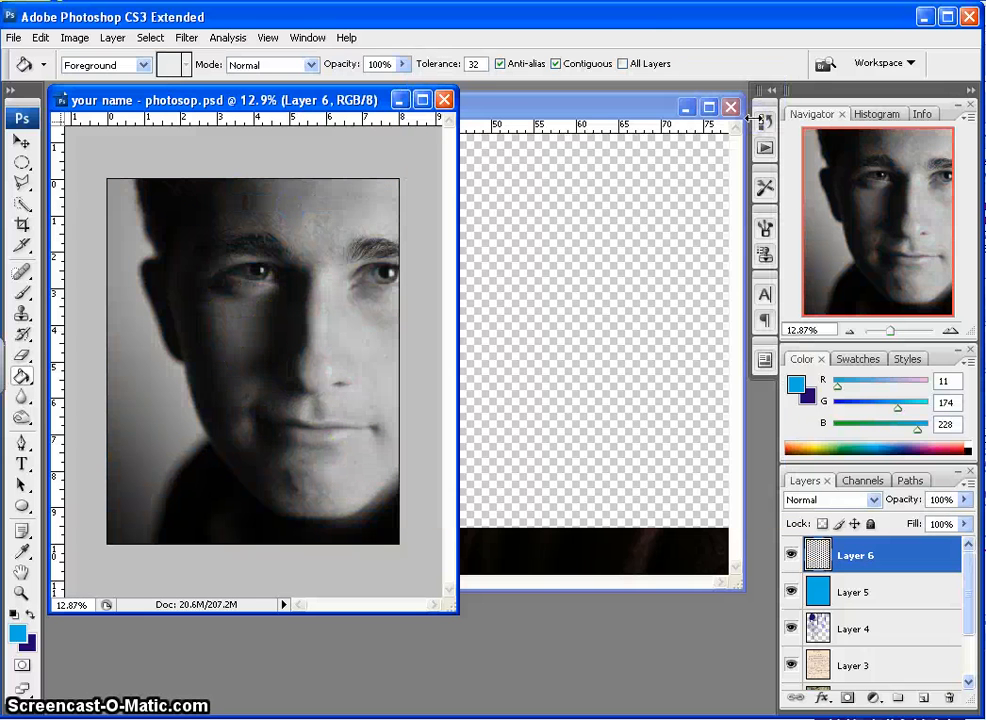
- Select the dark tones of the Layer 6 portrait with Color Range, sampling the dark hair at a Fuzziness of 176
click(155, 40)
click(180, 186)
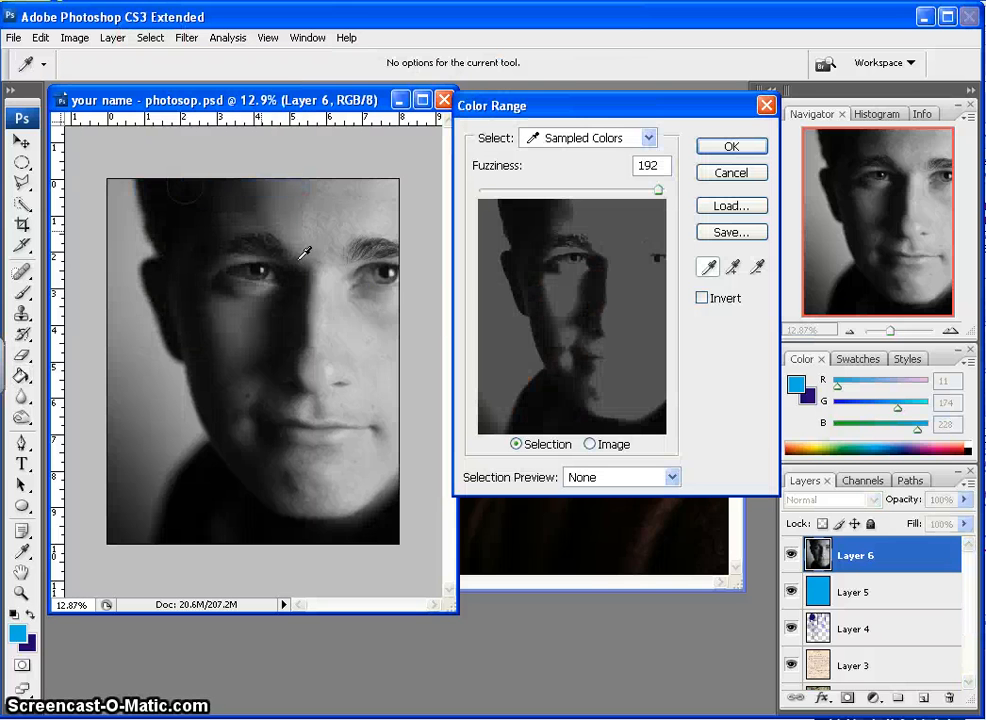
click(396, 268)
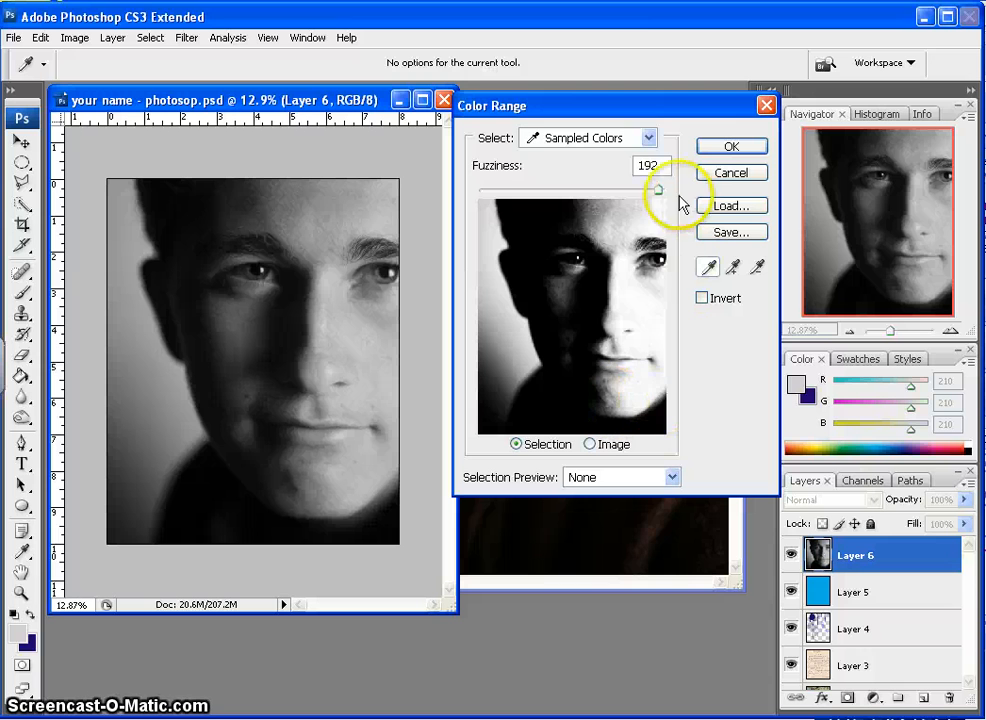
drag(658, 189, 661, 196)
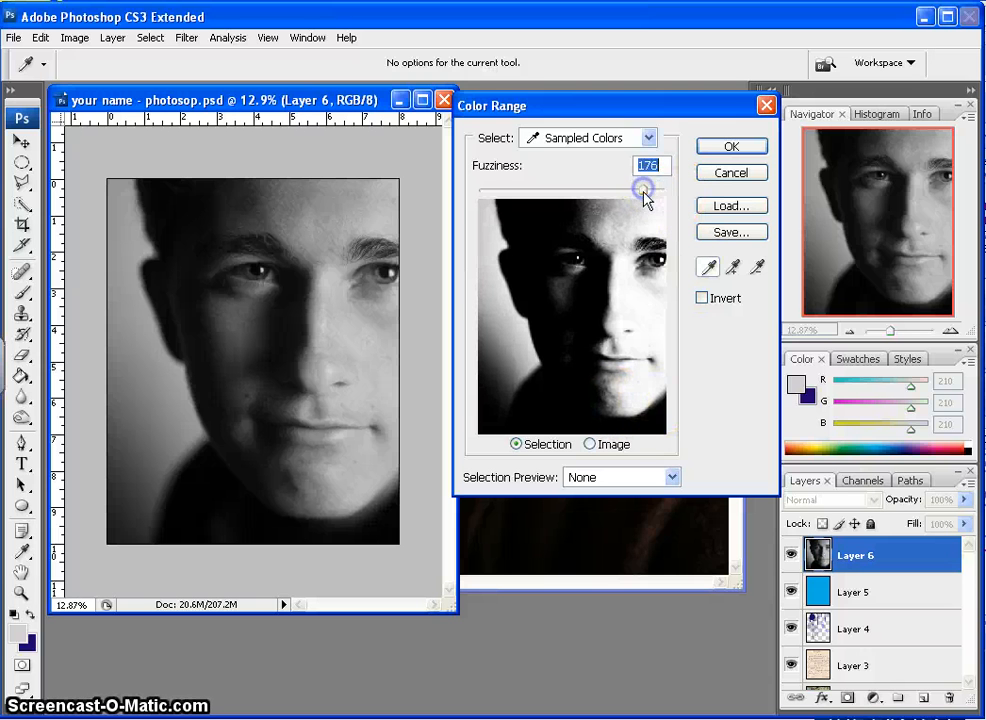
click(161, 203)
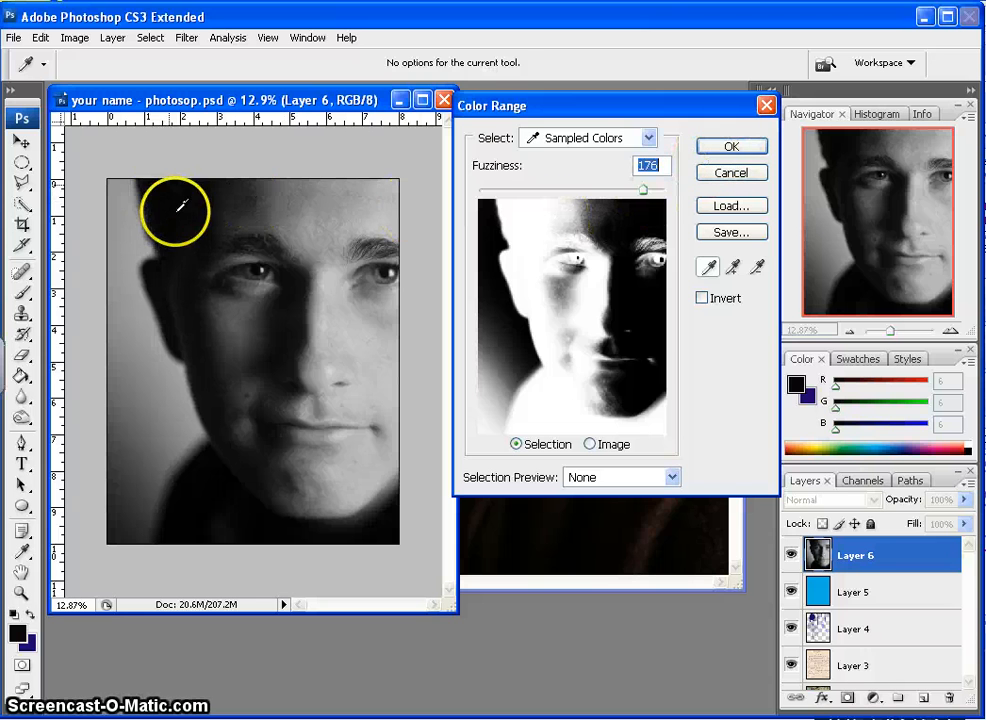
click(742, 147)
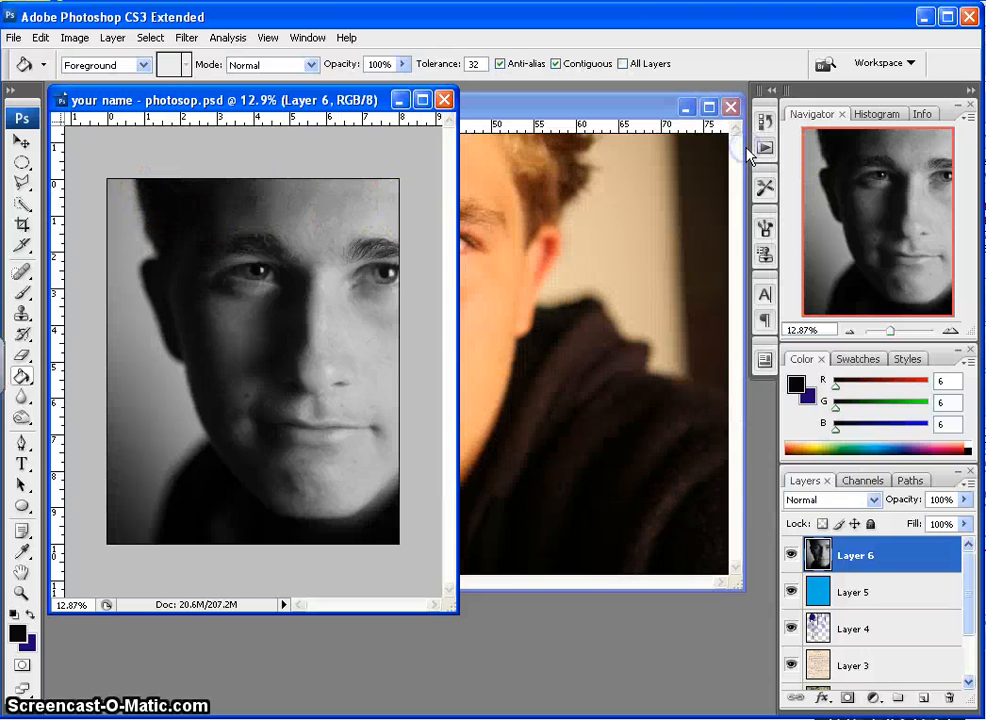
- Mask Layer 5 with the dark-tone selection and fill the layer with near-black (RGB 6, 6, 6) while the Layer 6 portrait is hidden
click(855, 590)
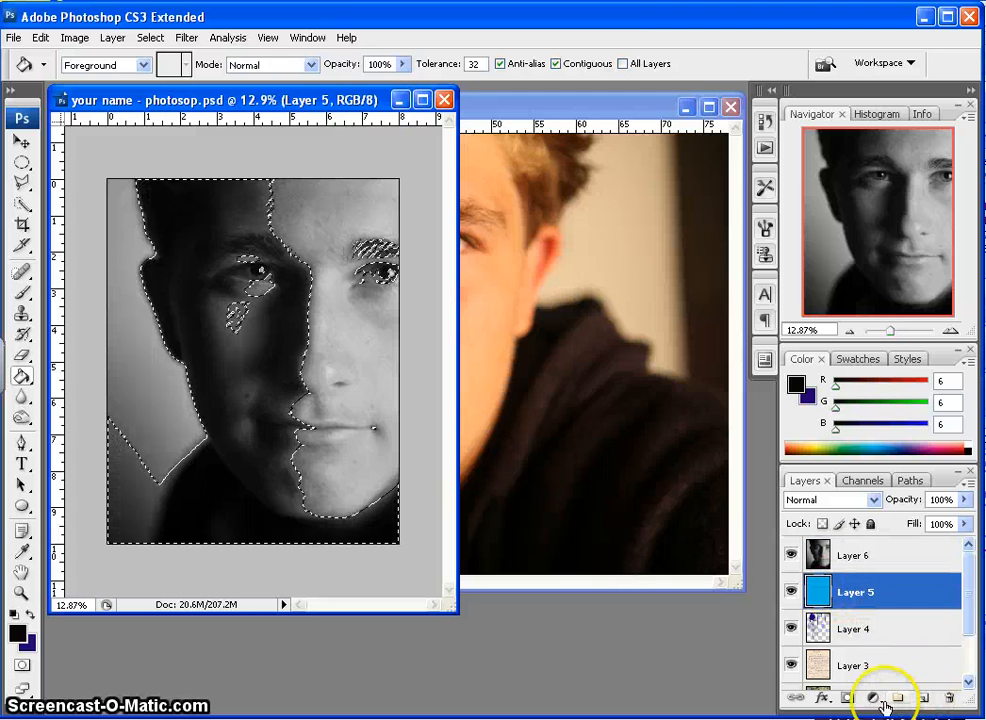
click(847, 698)
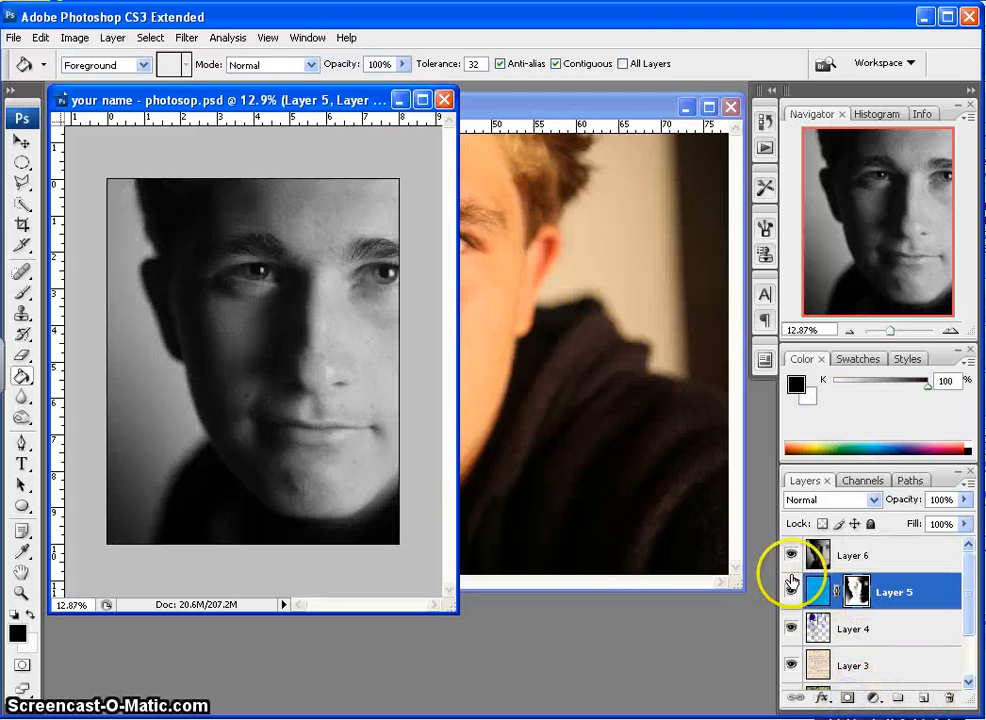
click(791, 556)
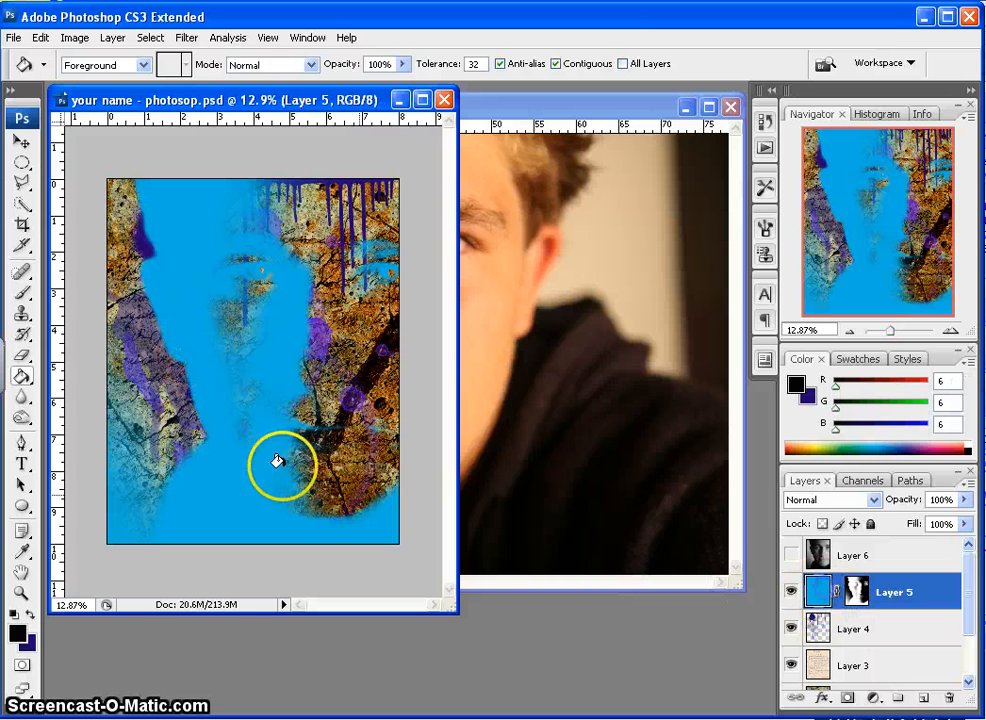
click(160, 307)
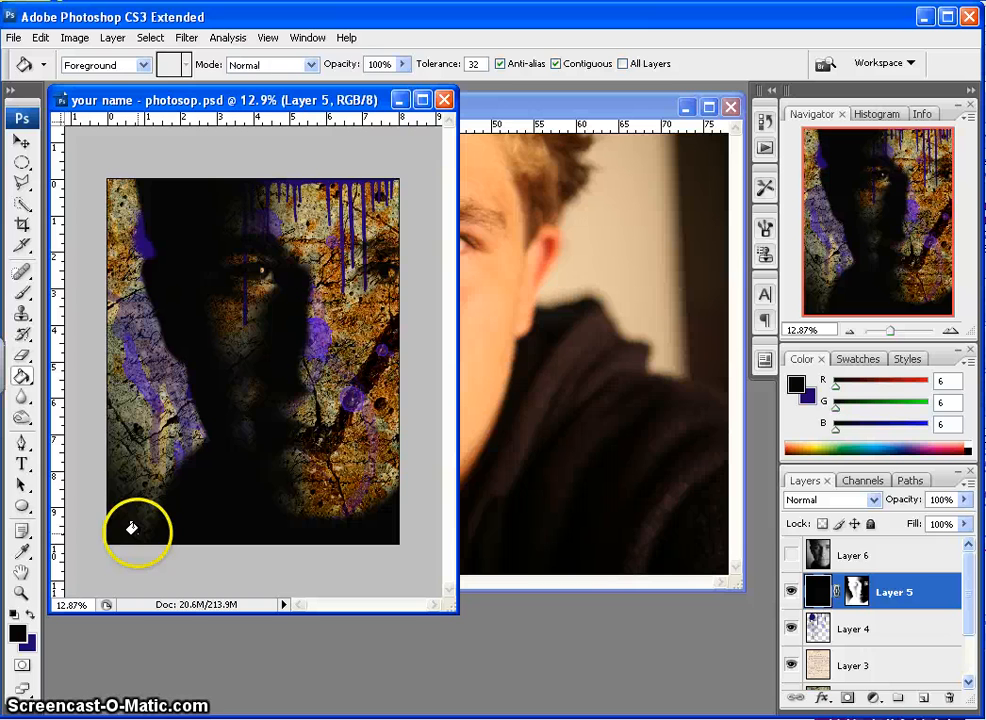
- Save the composition as "your name - photosop" in Photoshop format with layers, replacing the existing file and keeping Maximize compatibility on
click(14, 37)
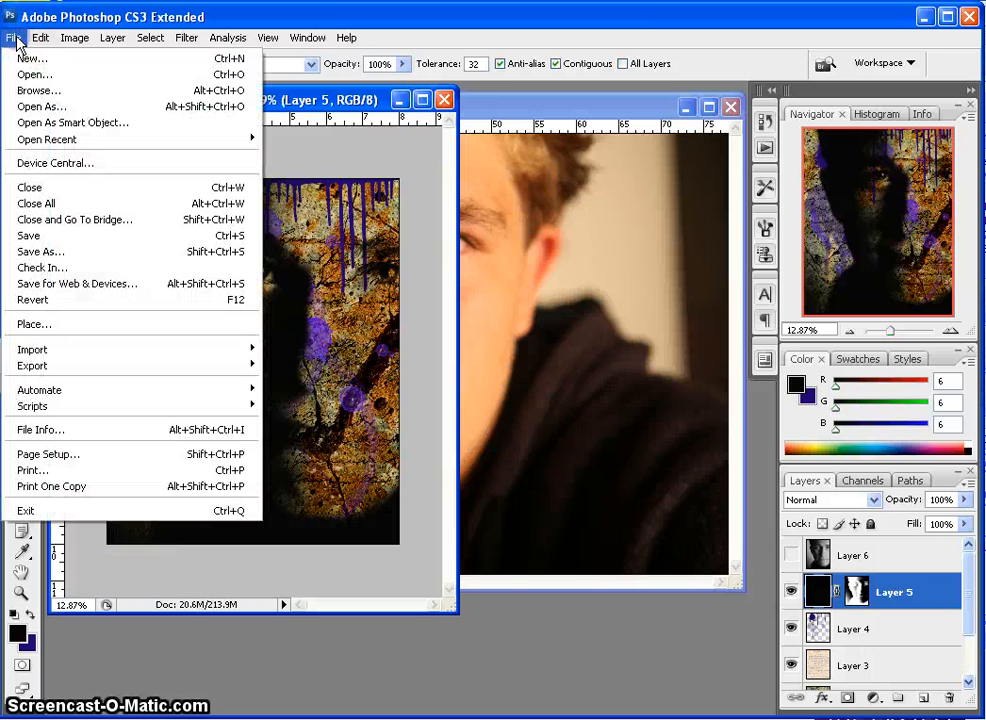
click(24, 256)
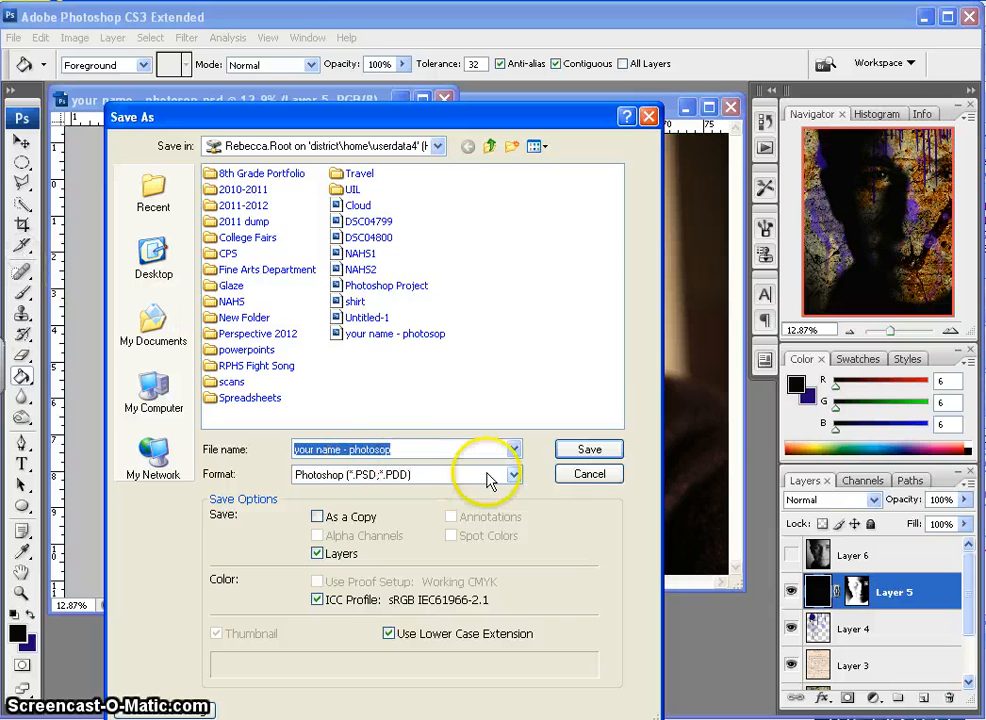
click(589, 450)
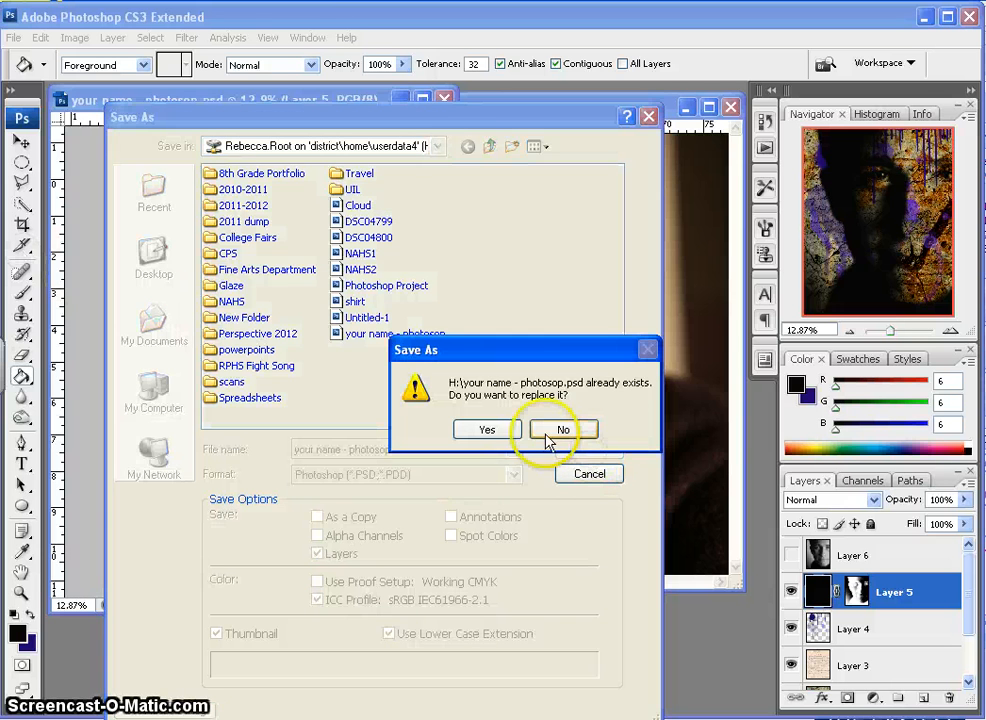
click(485, 428)
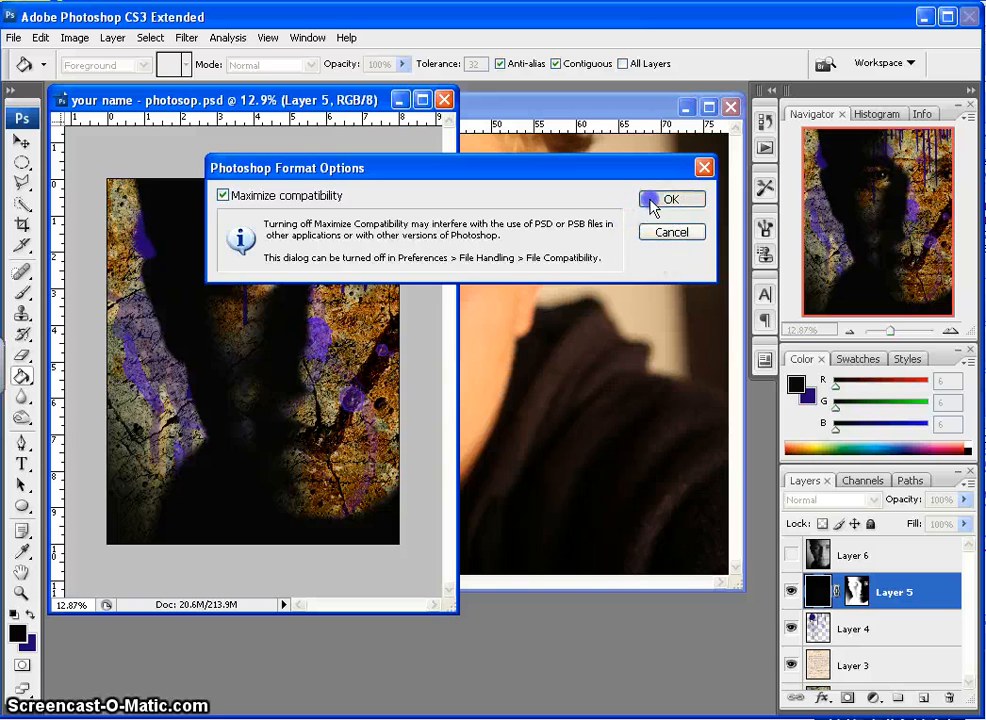
click(650, 199)
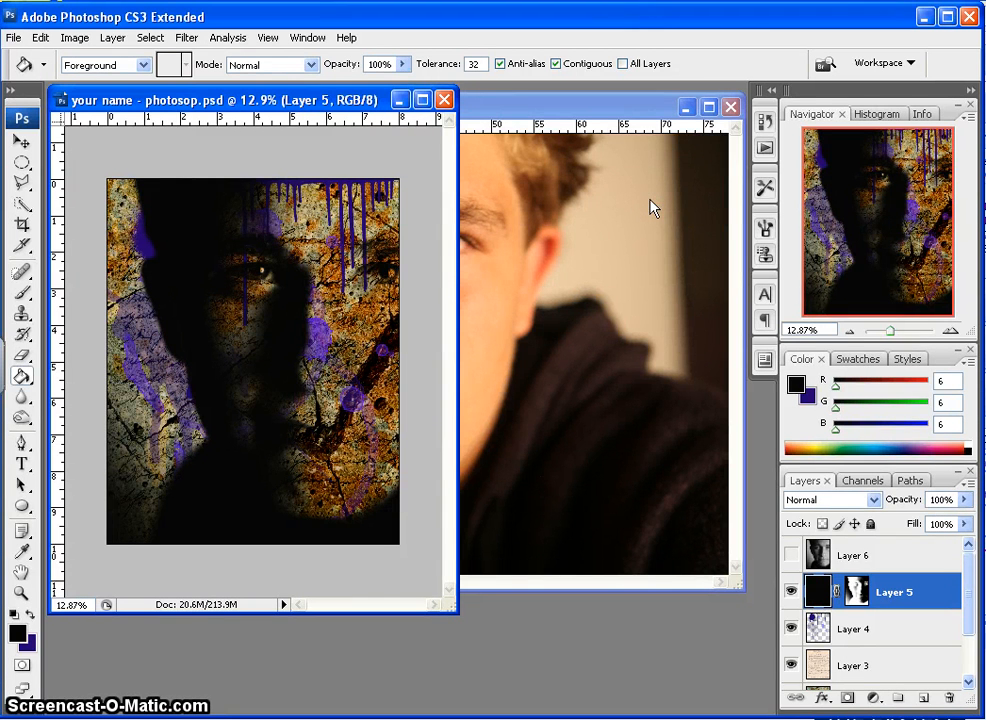